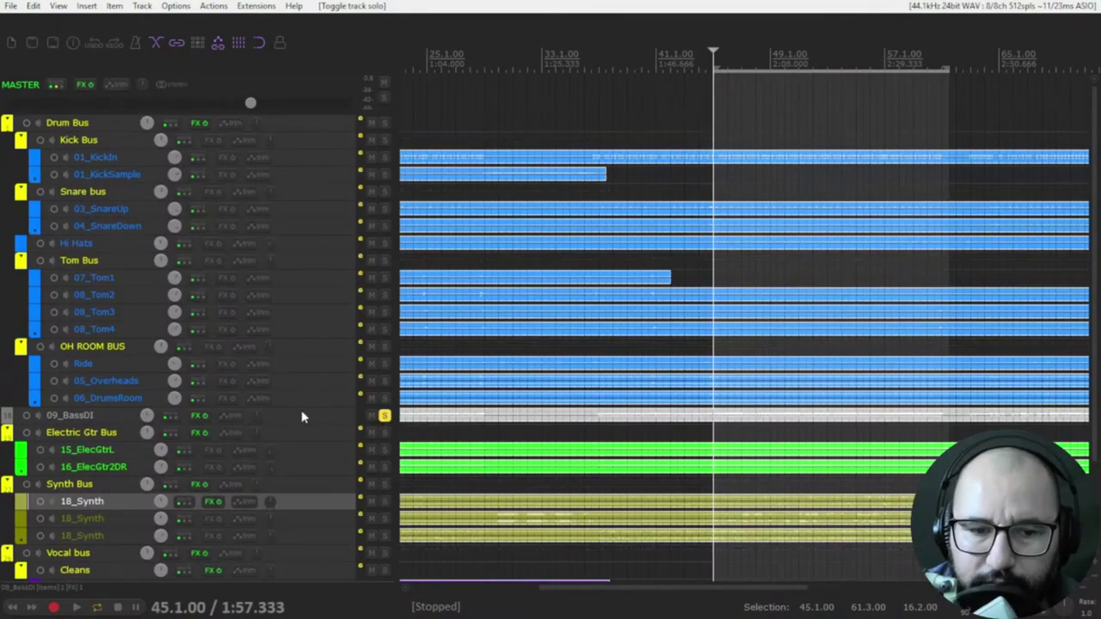
# Open the Gorilla plugin window from the 09_BassDI track's FX menu
pyautogui.rightClick(193, 419)
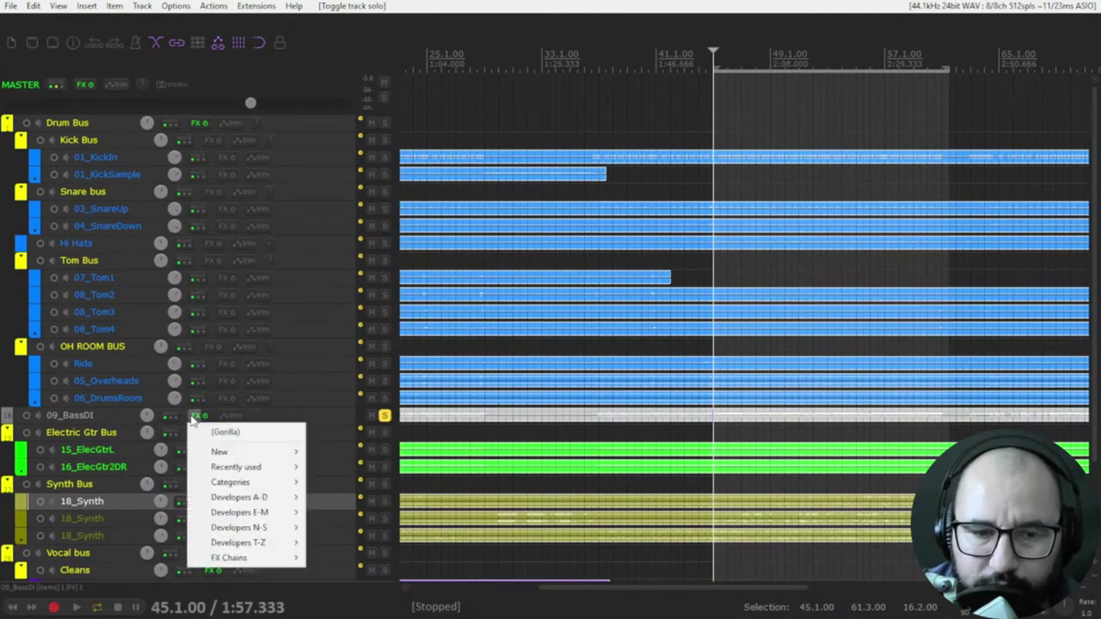
pyautogui.click(214, 430)
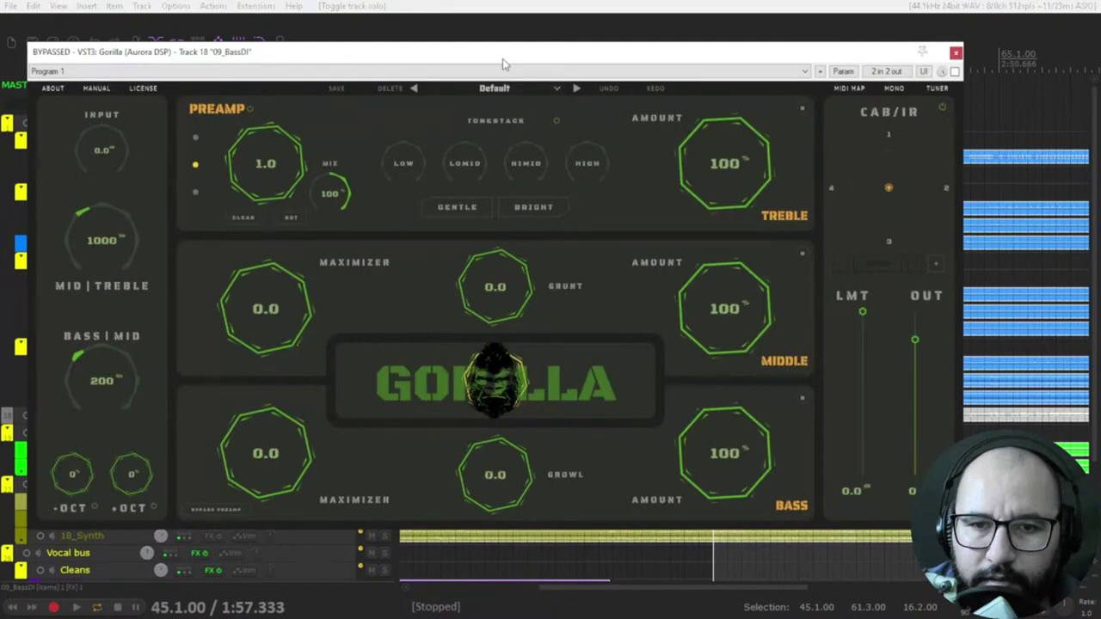
pyautogui.moveTo(502, 59); pyautogui.dragTo(542, 62)
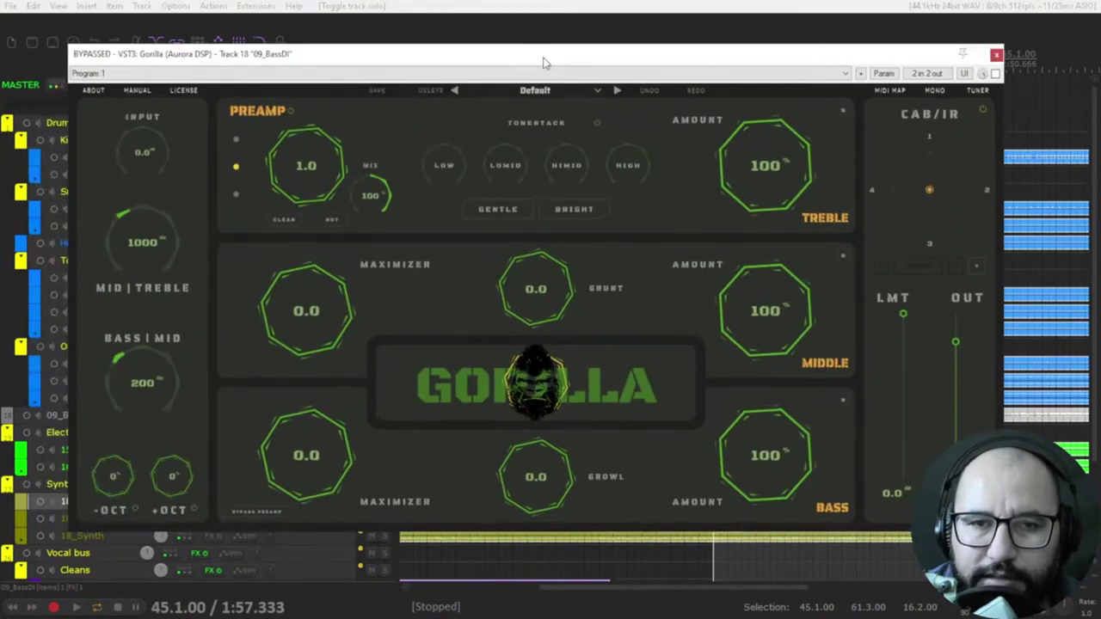
pyautogui.moveTo(543, 62); pyautogui.dragTo(553, 62)
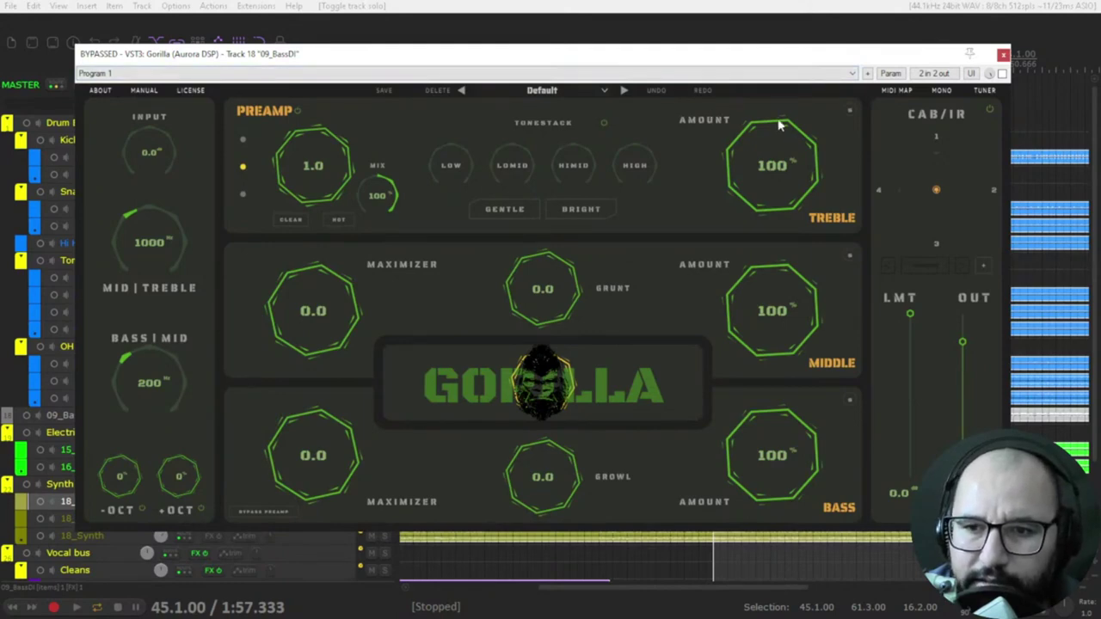
pyautogui.moveTo(704, 67); pyautogui.dragTo(714, 69)
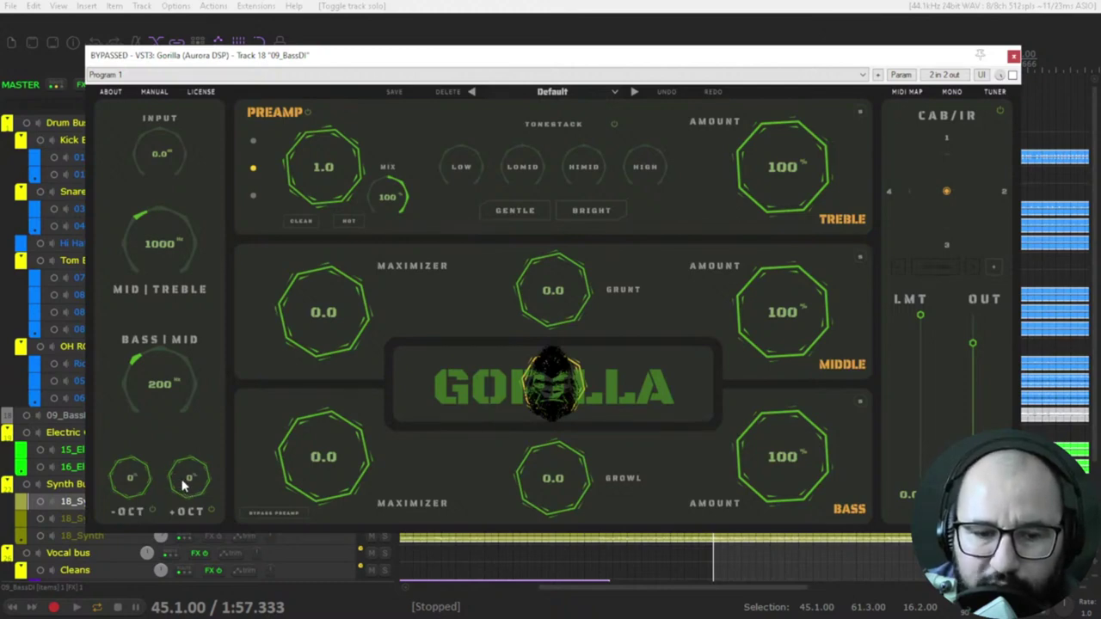
# Toggle Gorilla's -OCT octave switch off and on, then try the first and third preamp modes
pyautogui.click(155, 513)
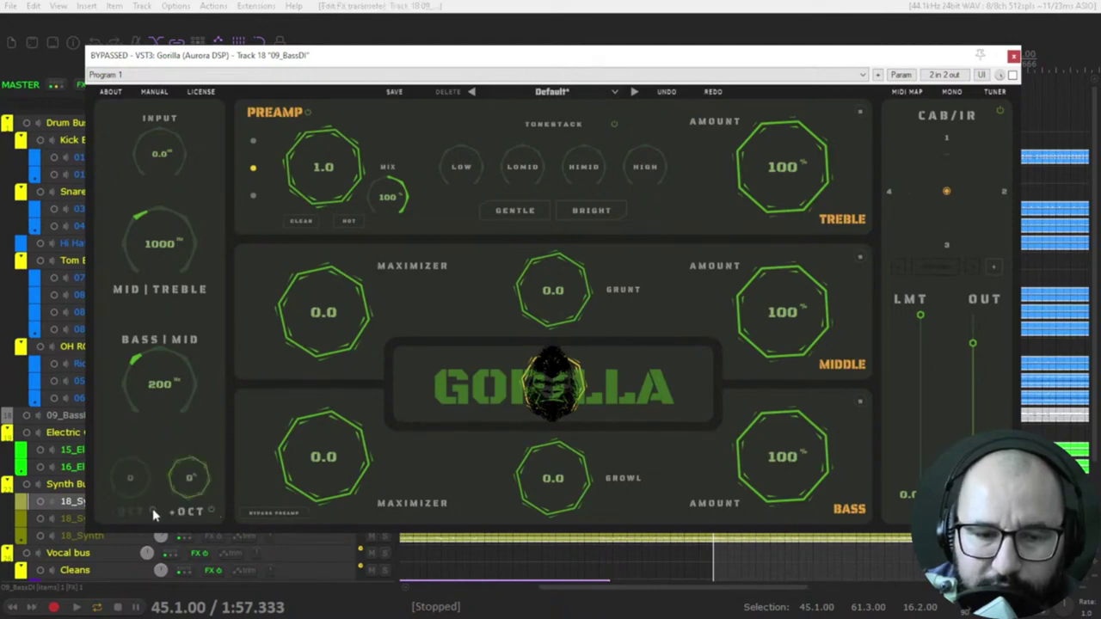
pyautogui.click(153, 511)
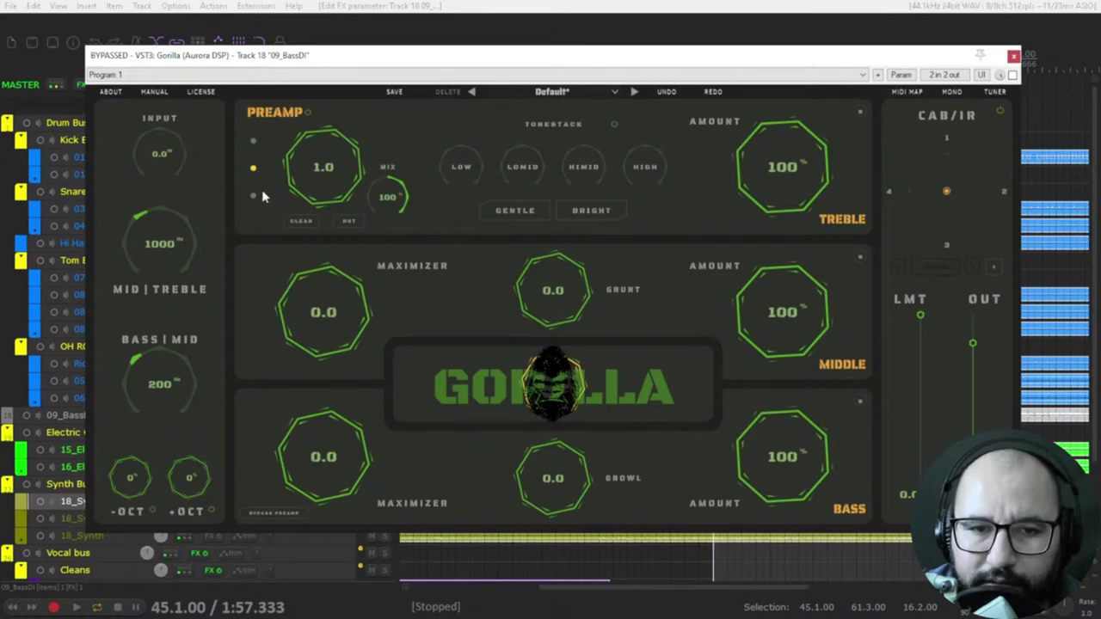
pyautogui.click(253, 140)
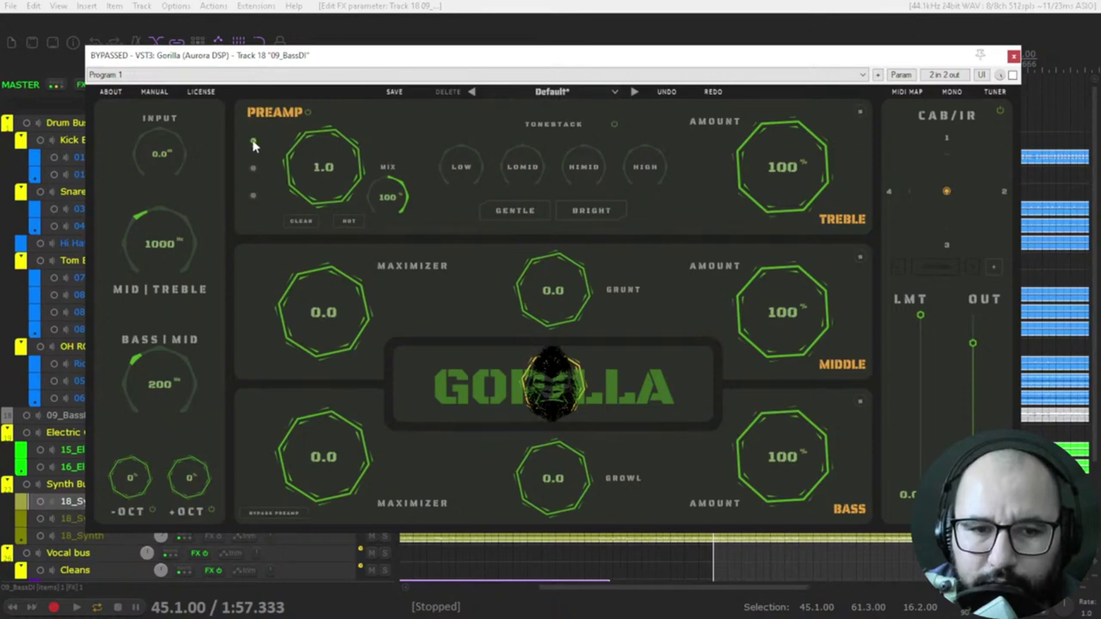
pyautogui.click(252, 197)
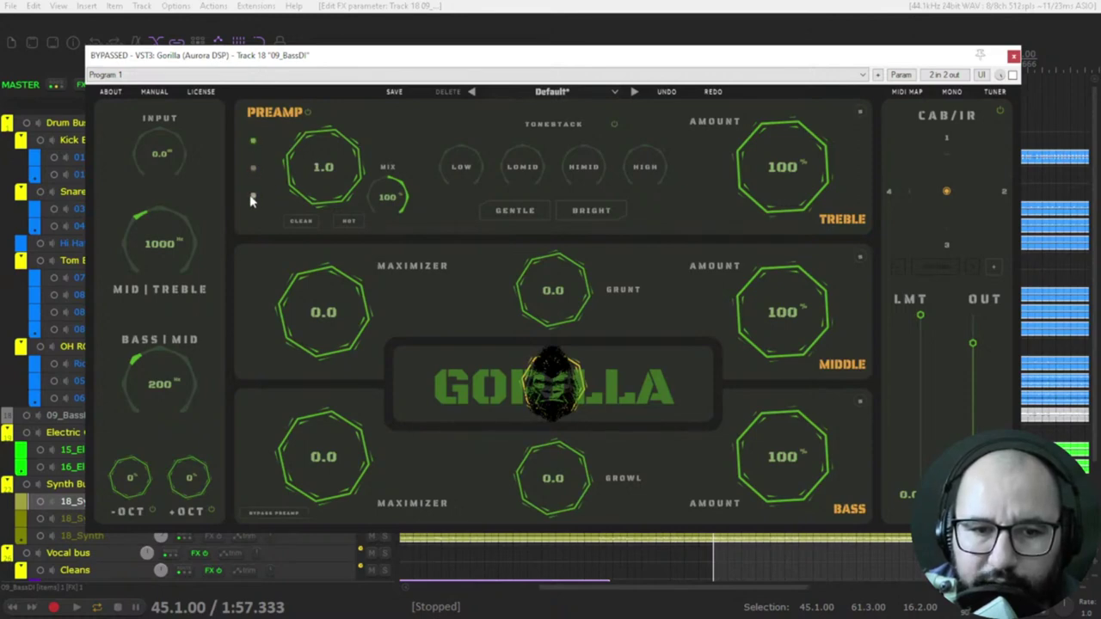
pyautogui.click(253, 141)
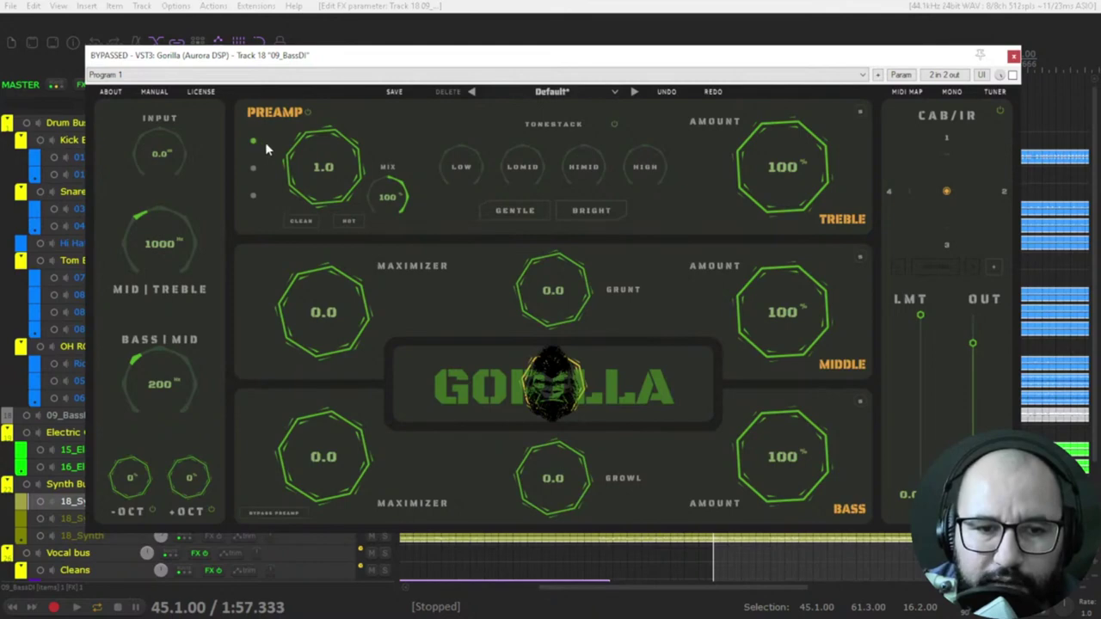
# Set the preamp to the middle, then the red third mode, and try the CLEAN and HOT voicings
pyautogui.click(253, 168)
pyautogui.click(255, 196)
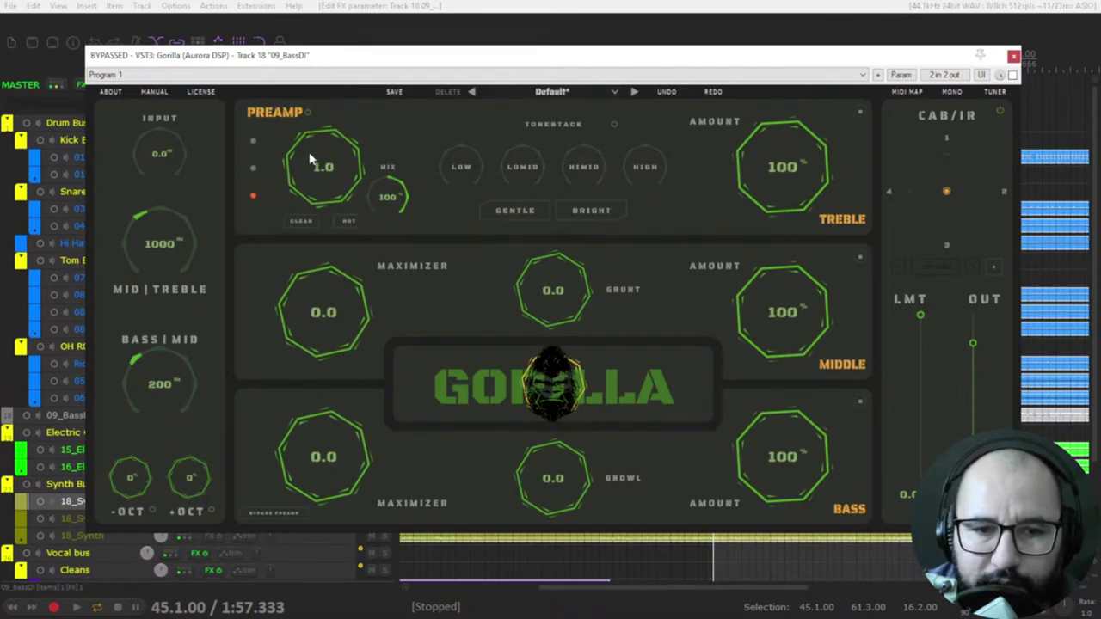
pyautogui.click(300, 224)
pyautogui.click(358, 225)
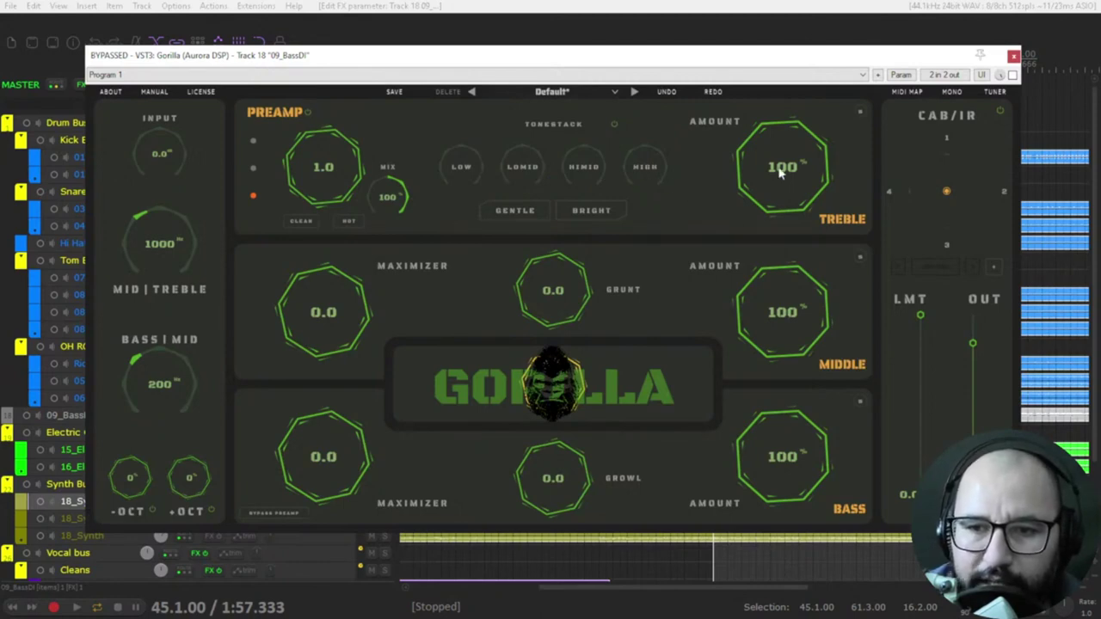
pyautogui.click(615, 126)
pyautogui.click(615, 125)
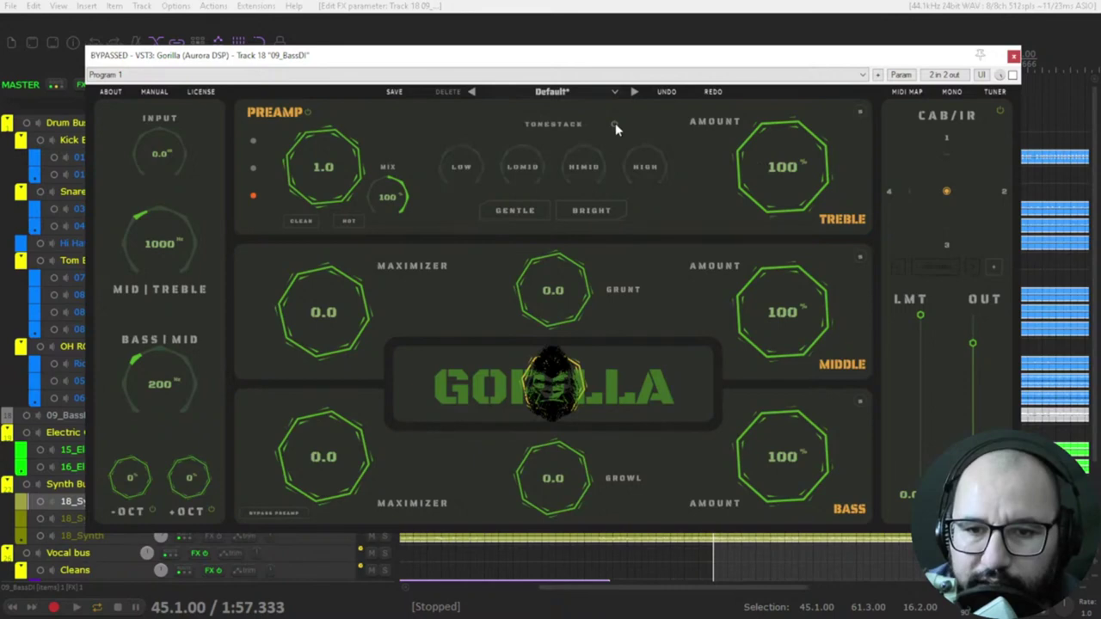
pyautogui.click(520, 211)
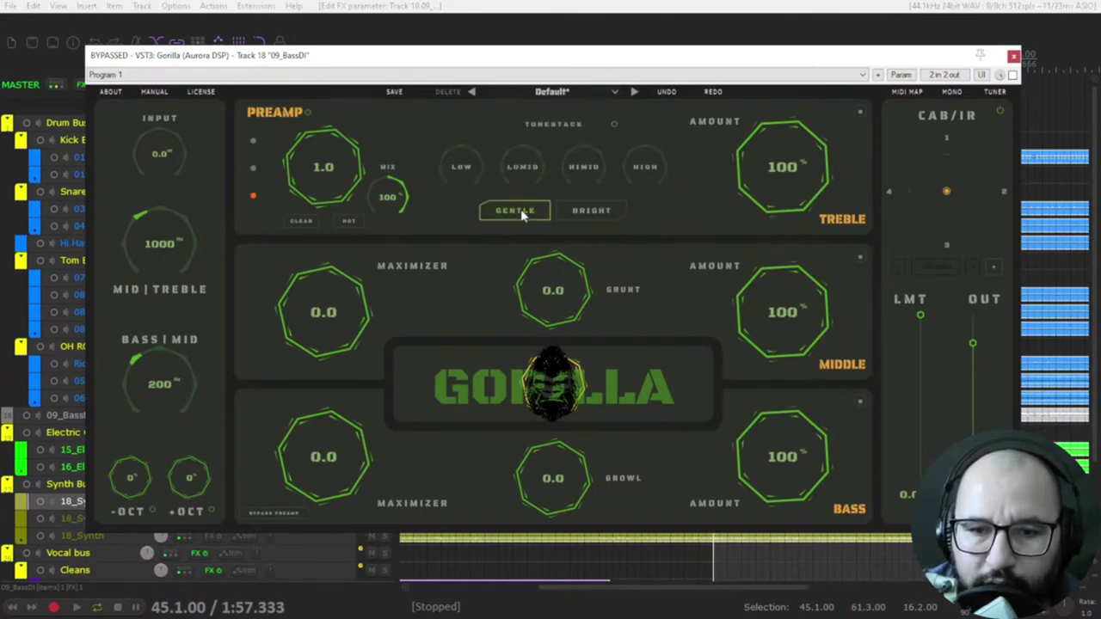
pyautogui.click(587, 213)
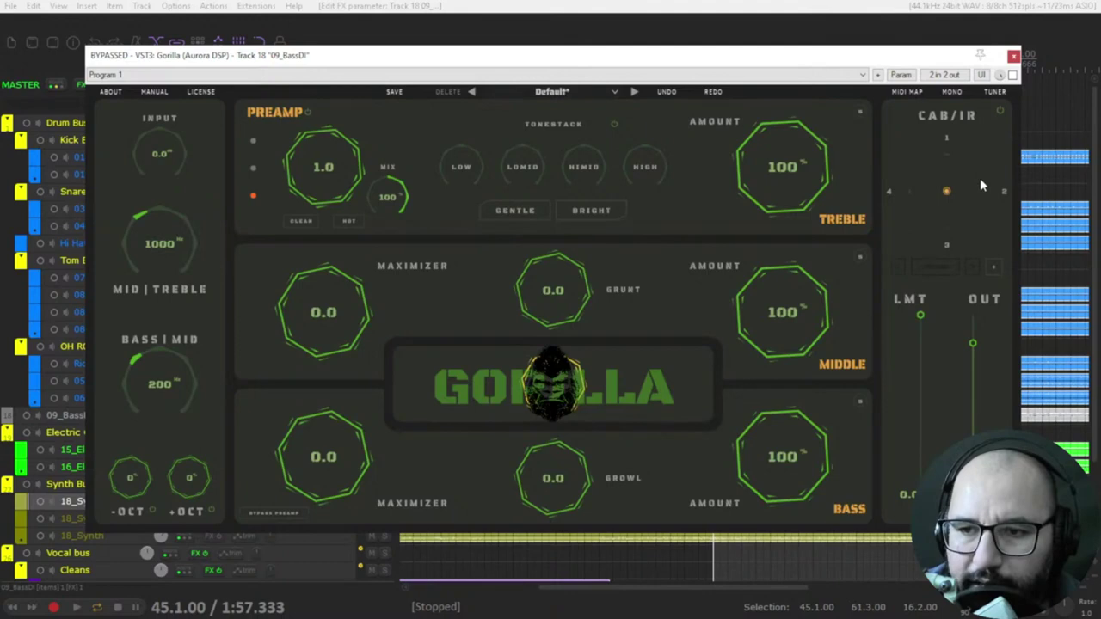
pyautogui.moveTo(946, 194)
pyautogui.mouseDown()
pyautogui.moveTo(969, 188)
pyautogui.moveTo(920, 167)
pyautogui.moveTo(929, 190)
pyautogui.moveTo(960, 193)
pyautogui.moveTo(946, 197)
pyautogui.mouseUp()
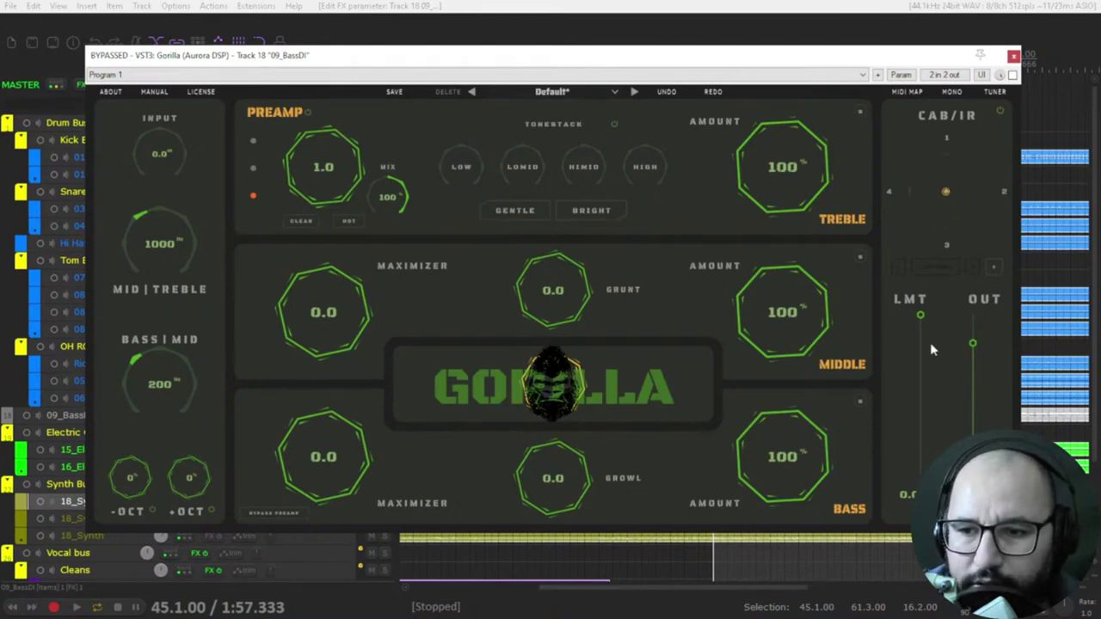
pyautogui.moveTo(921, 317); pyautogui.dragTo(921, 343)
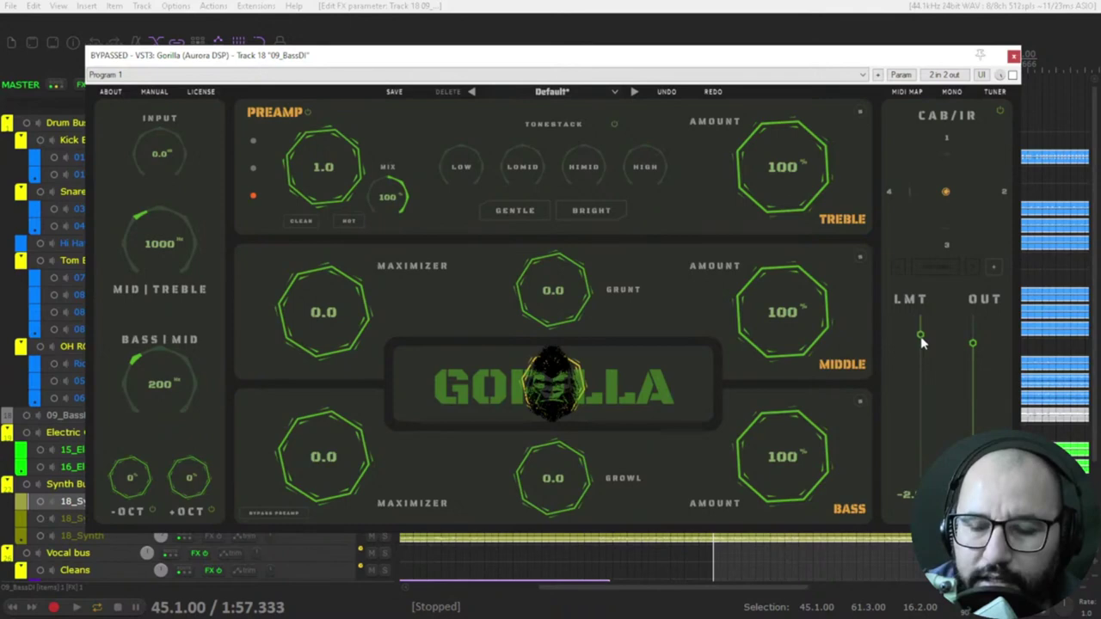
pyautogui.moveTo(920, 337); pyautogui.dragTo(924, 364)
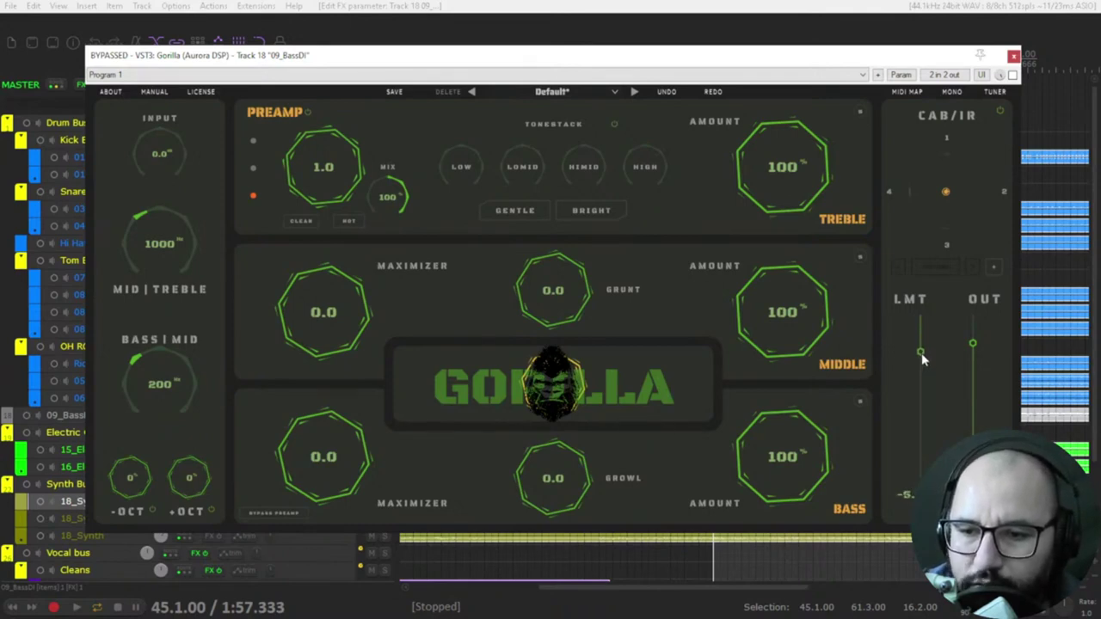
pyautogui.moveTo(920, 355); pyautogui.dragTo(920, 350)
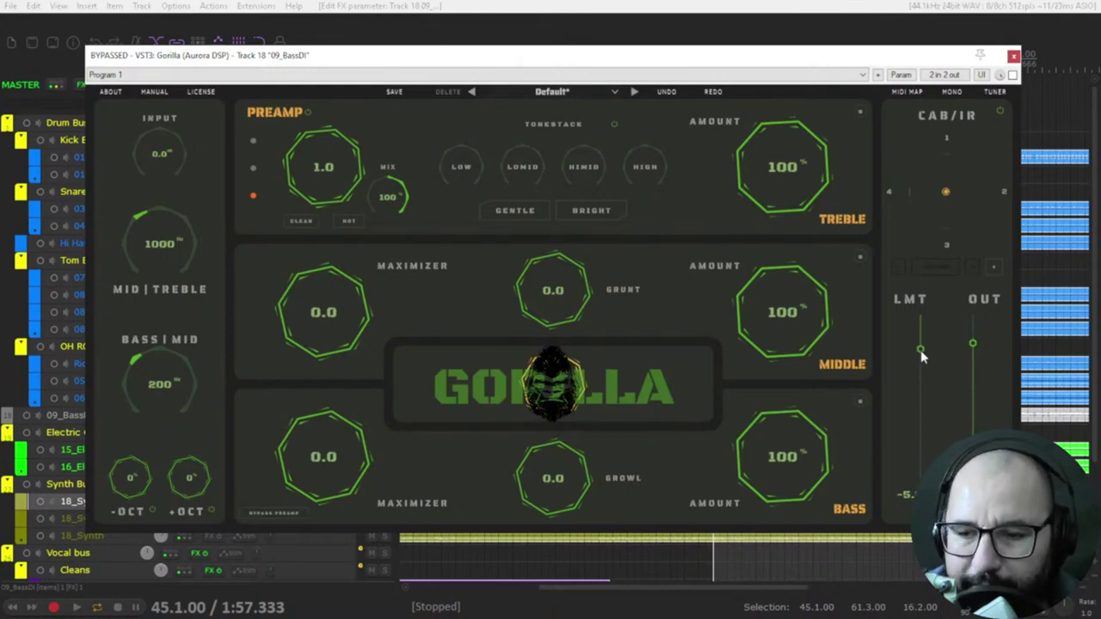
pyautogui.moveTo(920, 350); pyautogui.dragTo(920, 356)
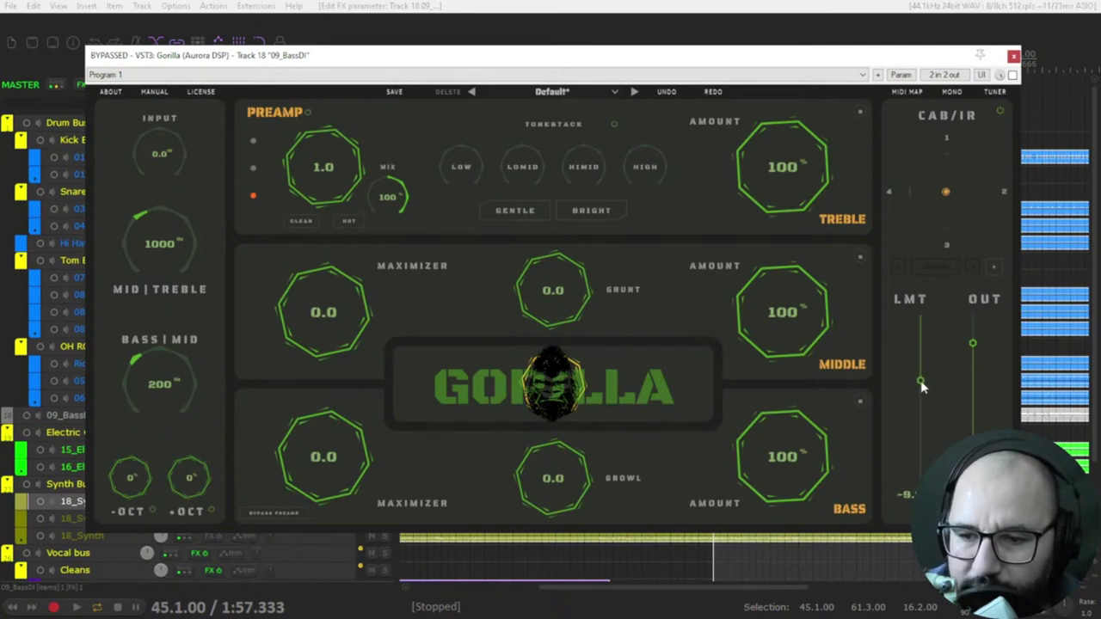
pyautogui.moveTo(920, 393); pyautogui.dragTo(937, 319)
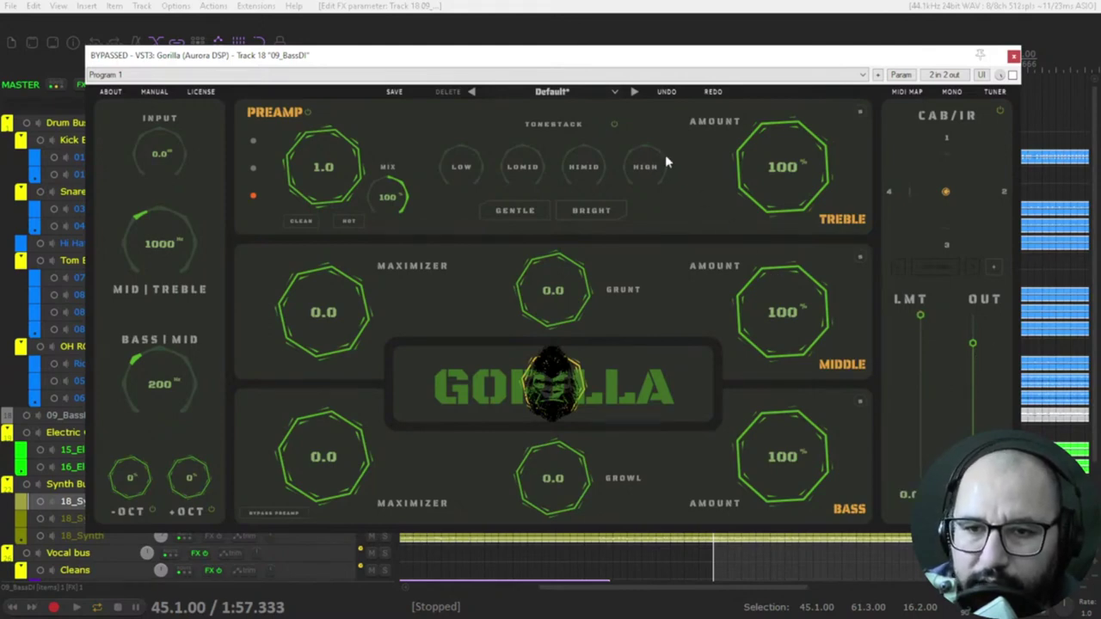
pyautogui.click(555, 92)
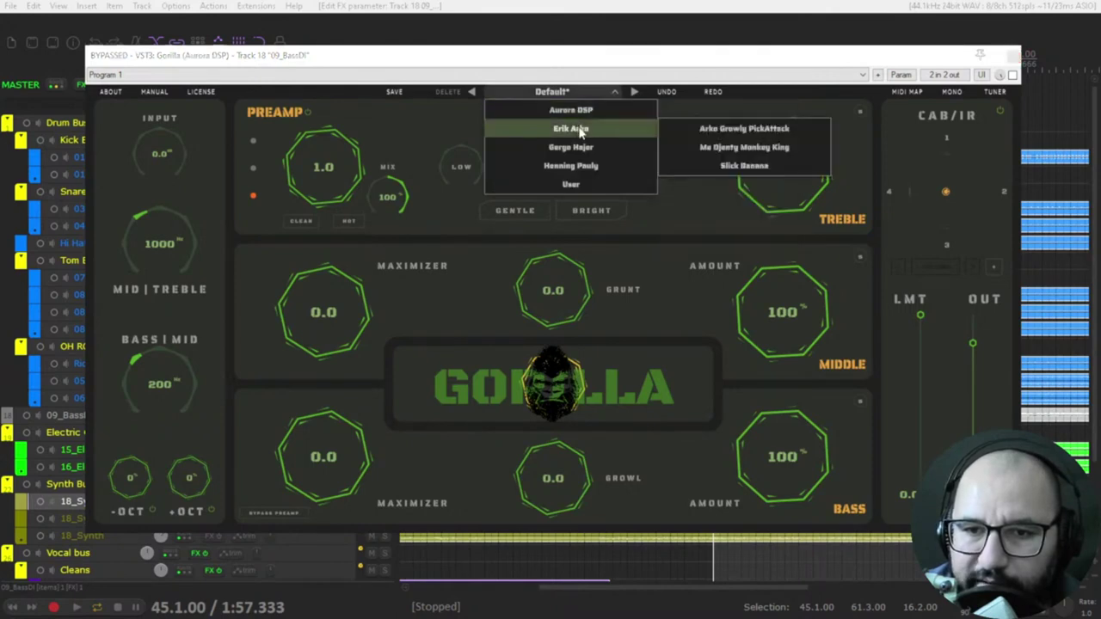
pyautogui.moveTo(570, 165)
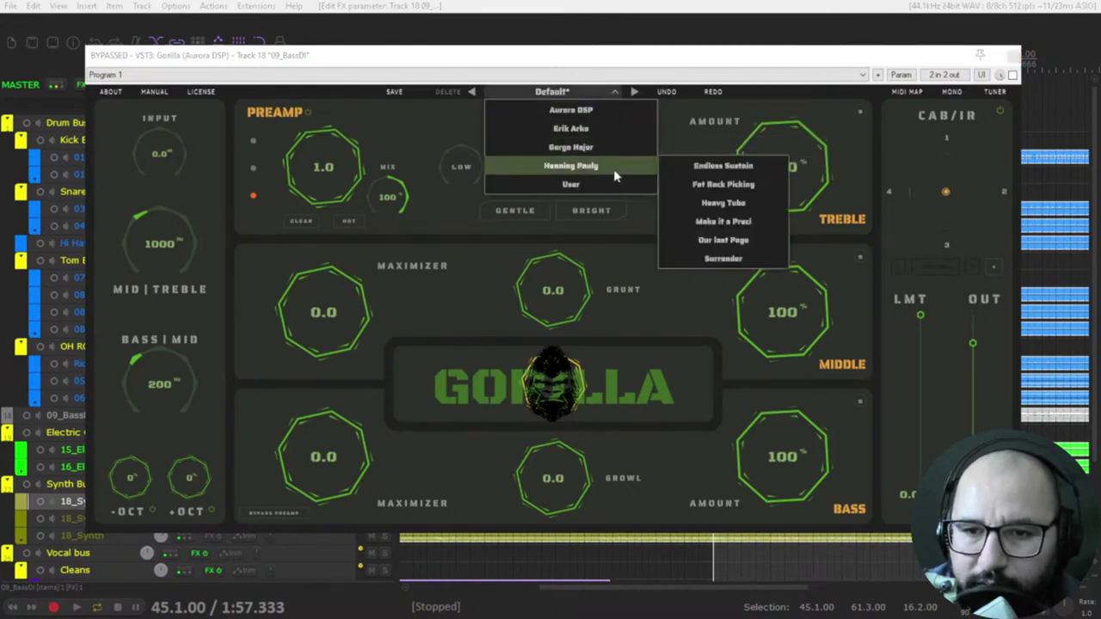
pyautogui.click(844, 120)
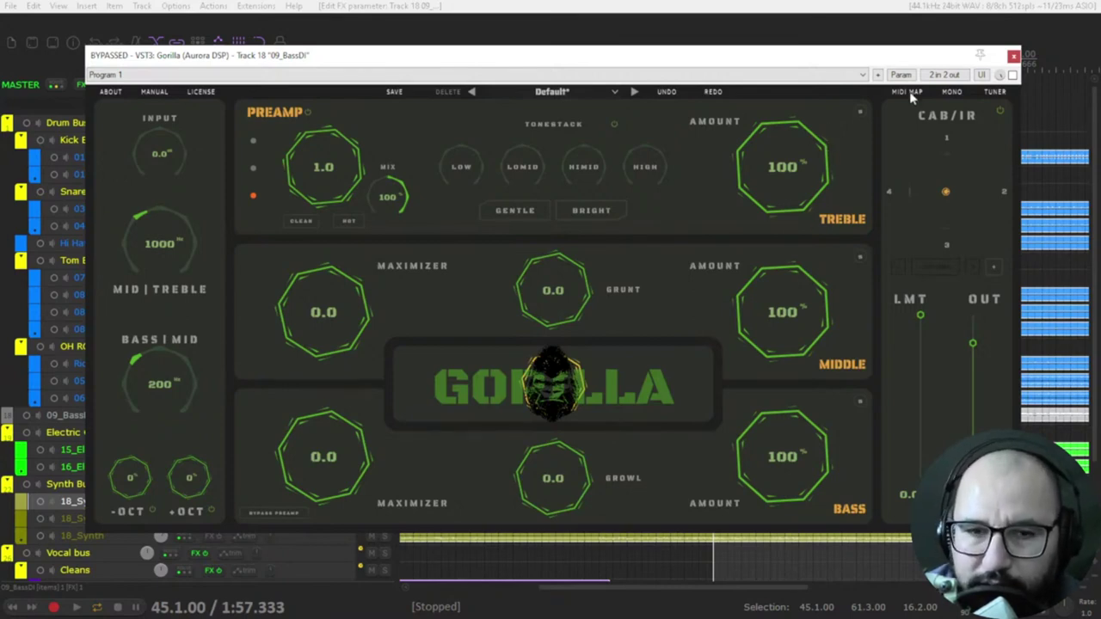
# Close the Gorilla plugin window and reopen it on 09_BassDI
pyautogui.click(1013, 56)
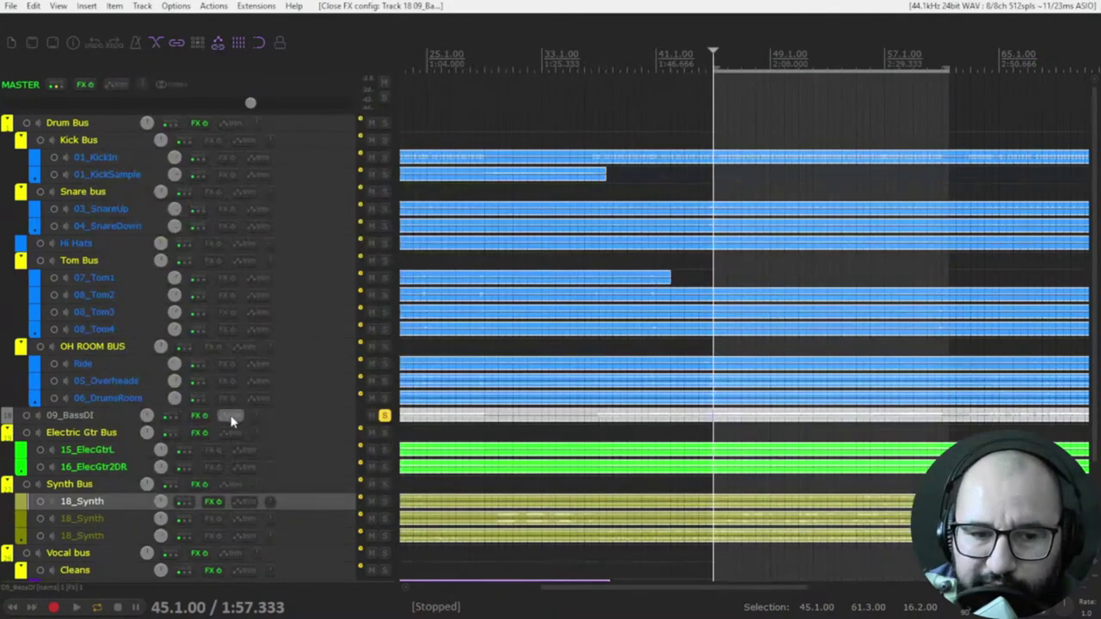
pyautogui.rightClick(197, 417)
pyautogui.click(219, 431)
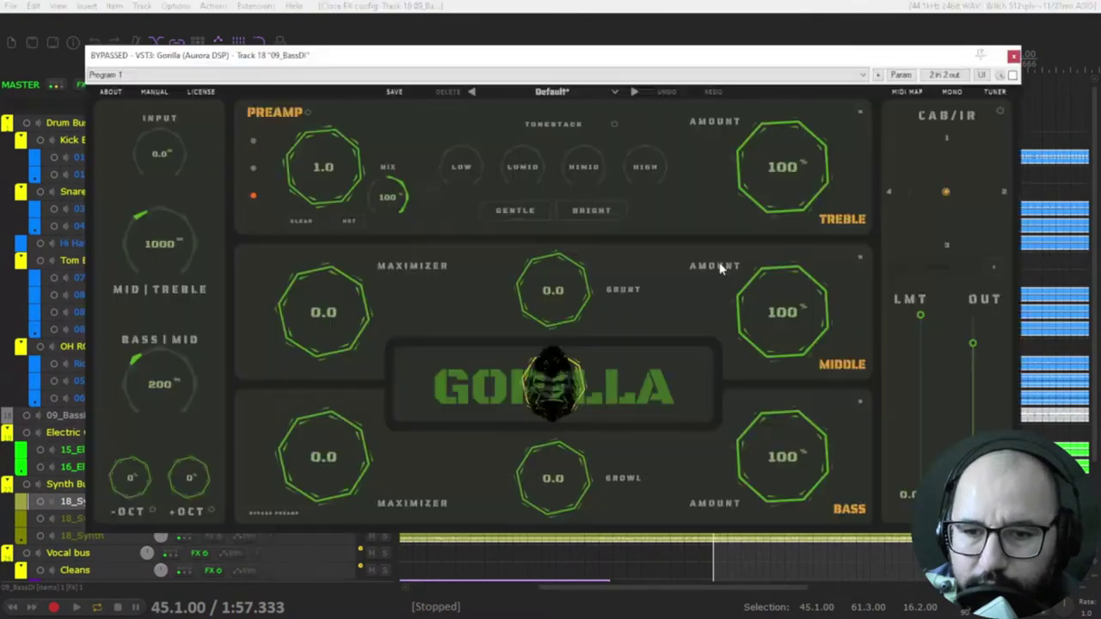
# Start playback, take Gorilla out of bypass and step to the Bright Slapper preset
pyautogui.press('space')
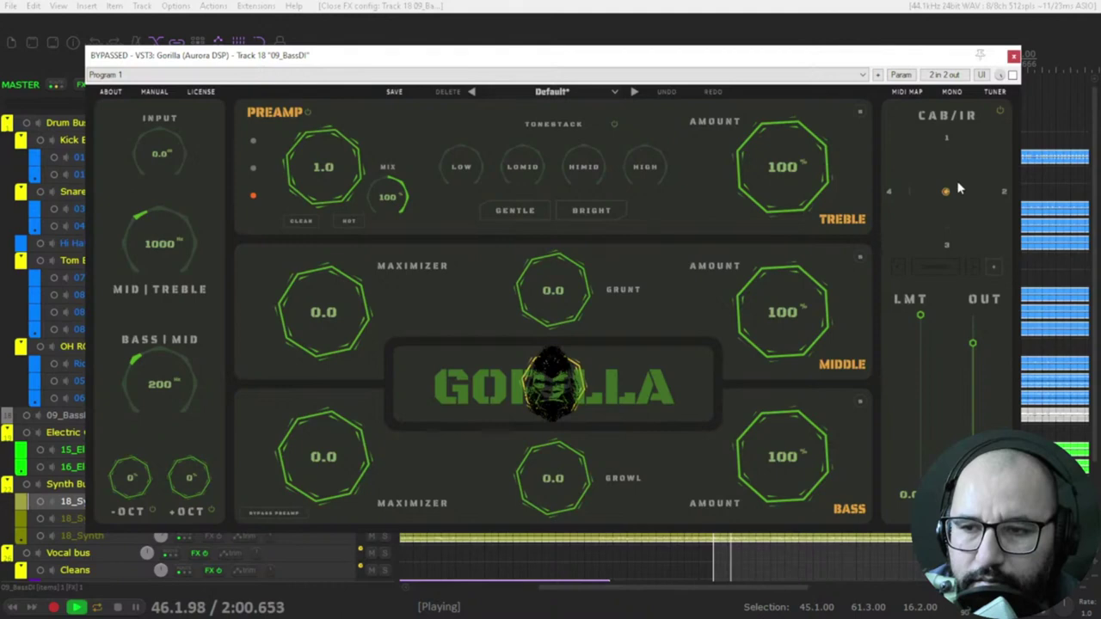
pyautogui.click(1012, 75)
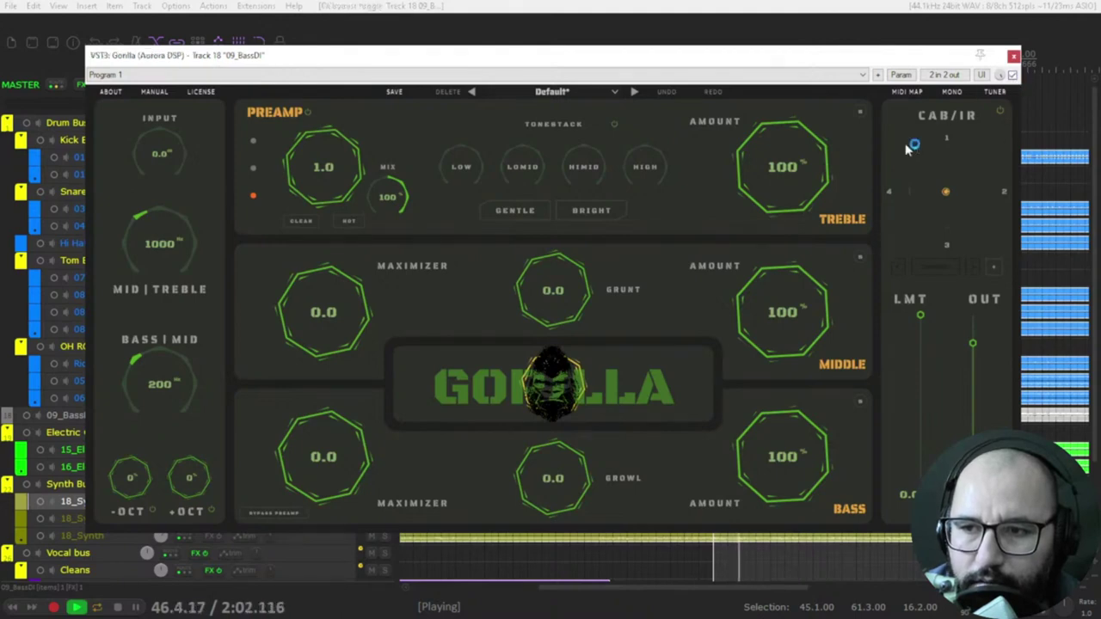
pyautogui.click(633, 92)
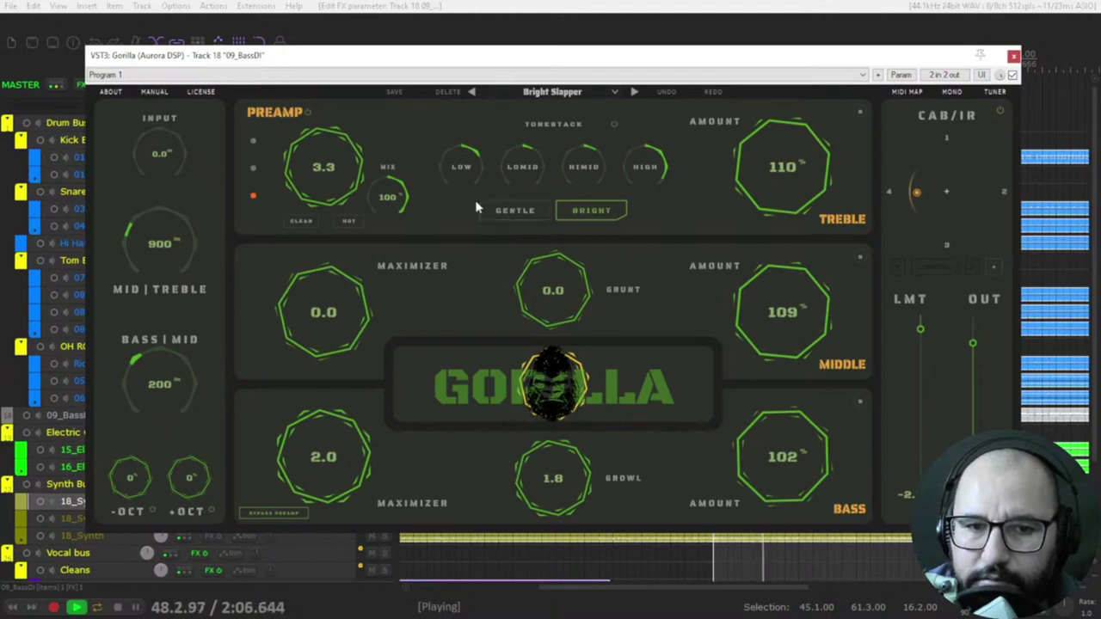
# Audition the middle, first and third preamp types and lower the output slightly
pyautogui.click(253, 166)
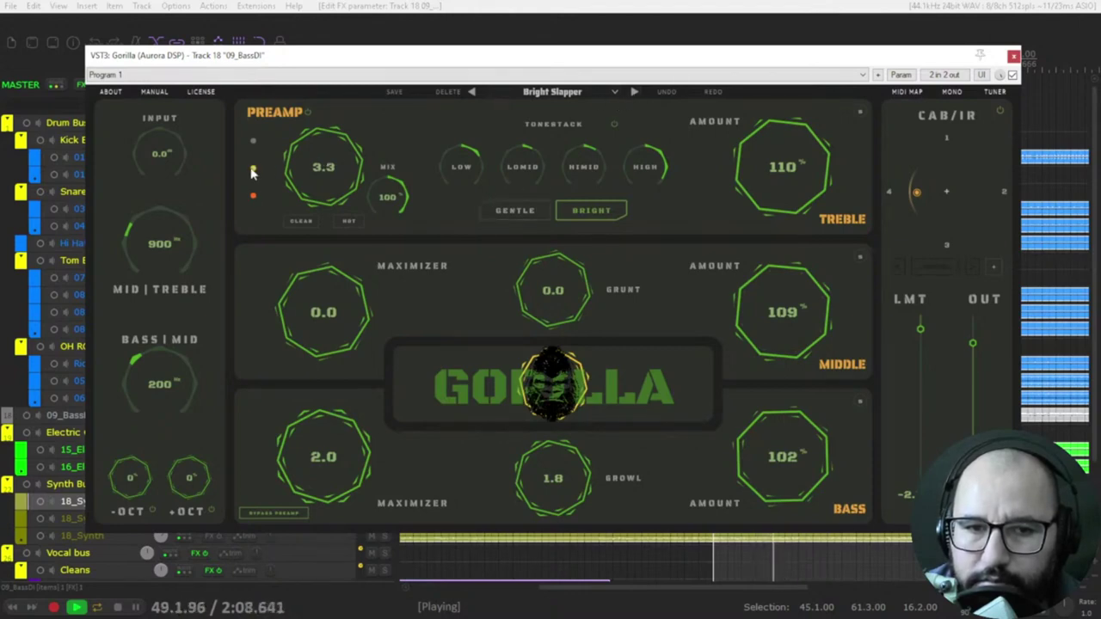
pyautogui.click(254, 143)
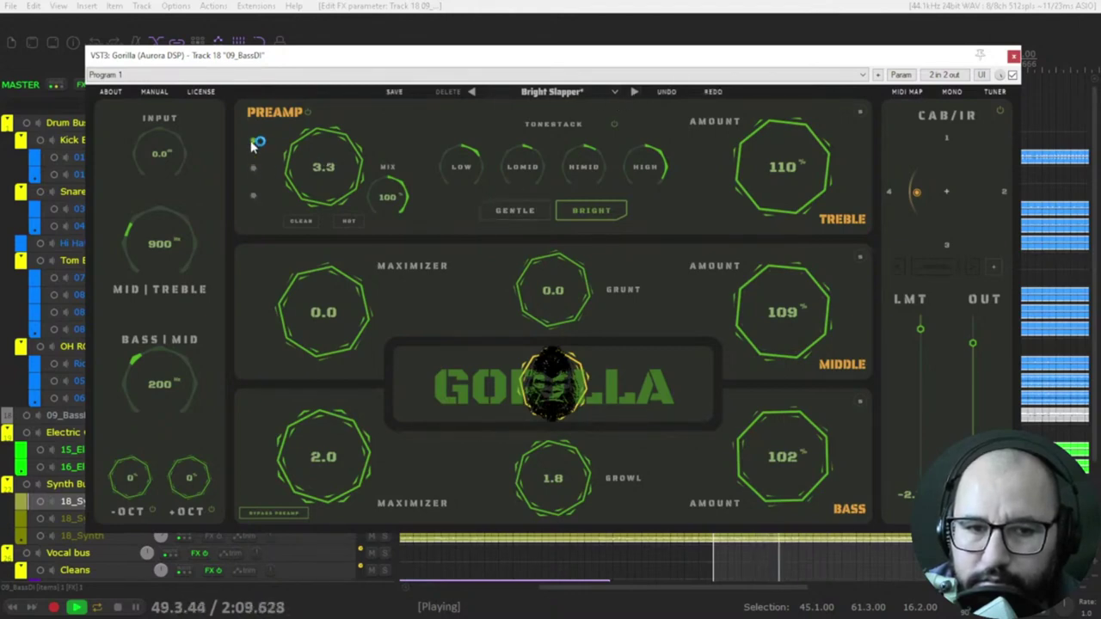
pyautogui.click(254, 197)
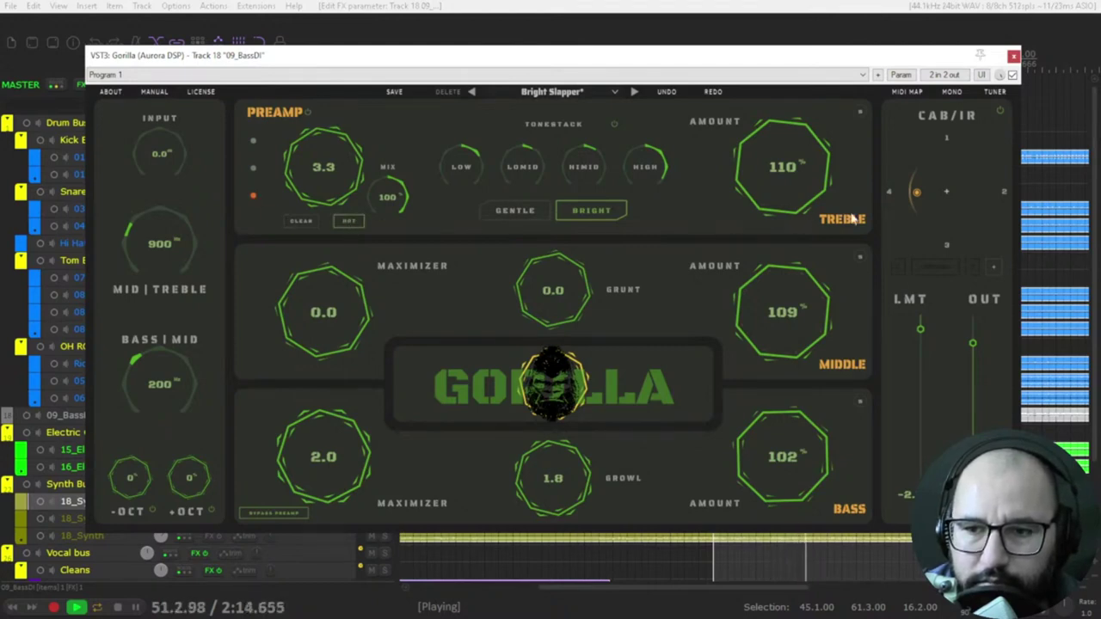
pyautogui.moveTo(972, 361); pyautogui.dragTo(973, 368)
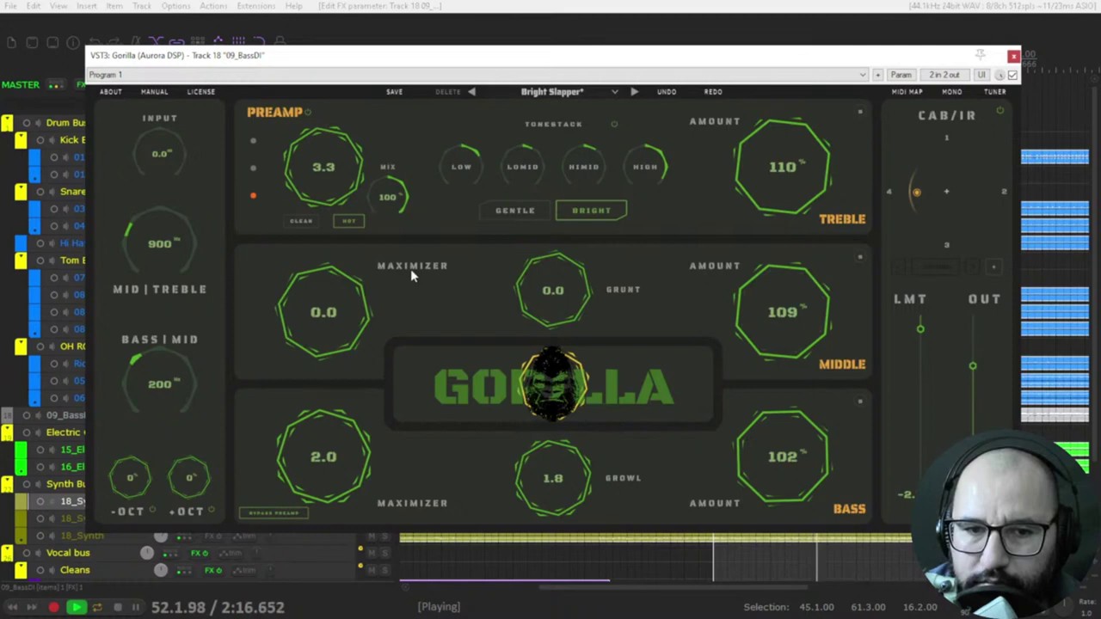
# Try the middle and first preamp types with HOT off, then advance to Child of Corn and lower the output
pyautogui.click(253, 170)
pyautogui.click(252, 142)
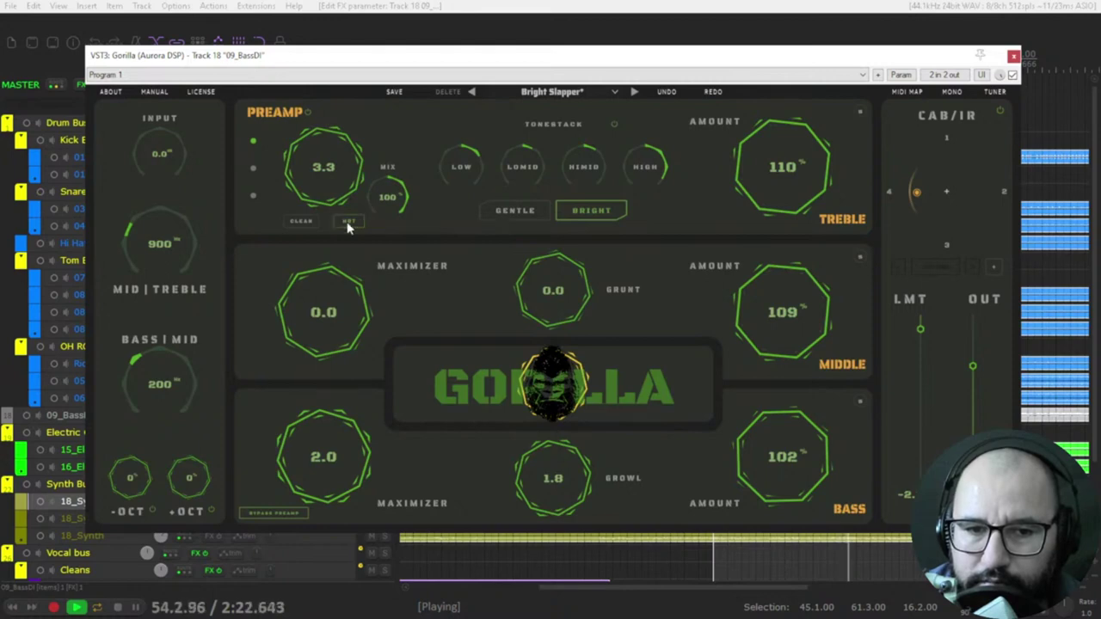
pyautogui.click(347, 222)
pyautogui.click(253, 169)
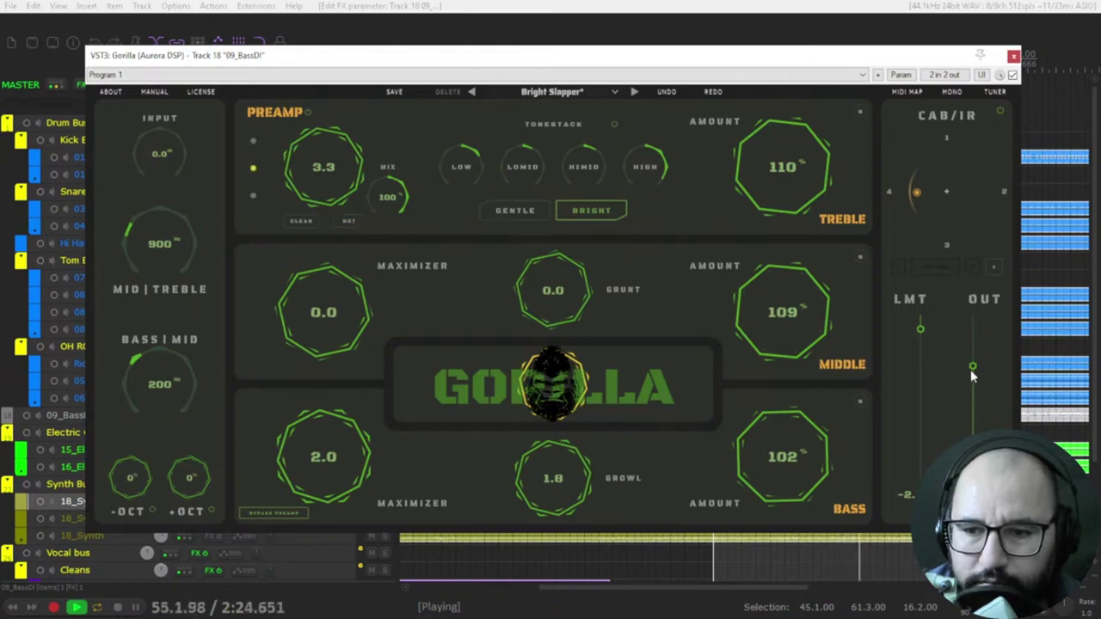
pyautogui.scroll(3, 972, 374)
pyautogui.click(634, 93)
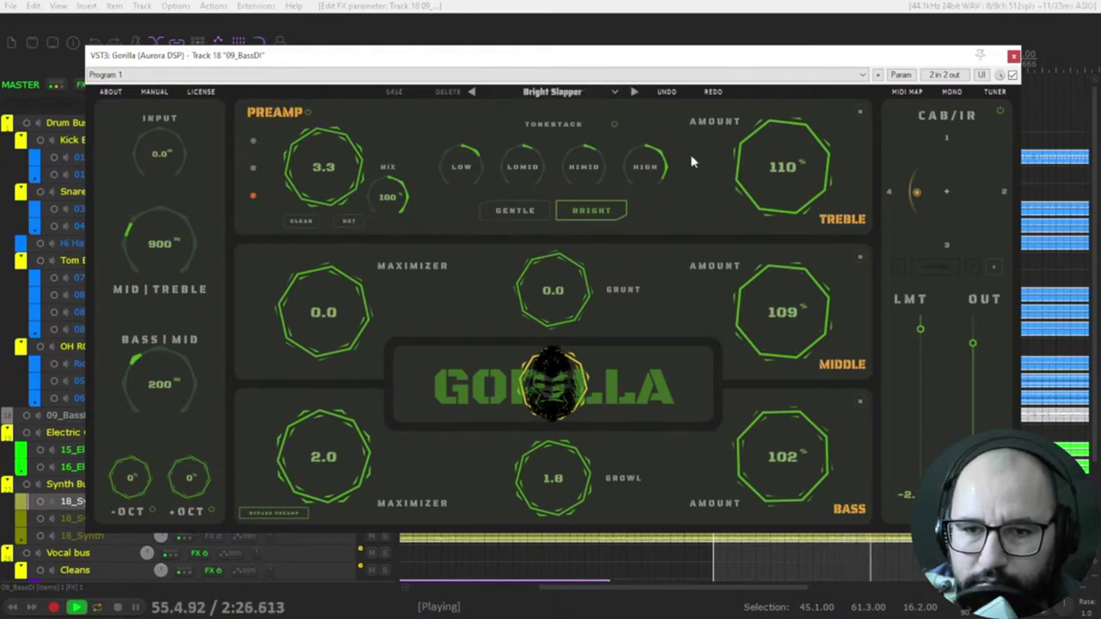
pyautogui.moveTo(973, 343); pyautogui.dragTo(977, 353)
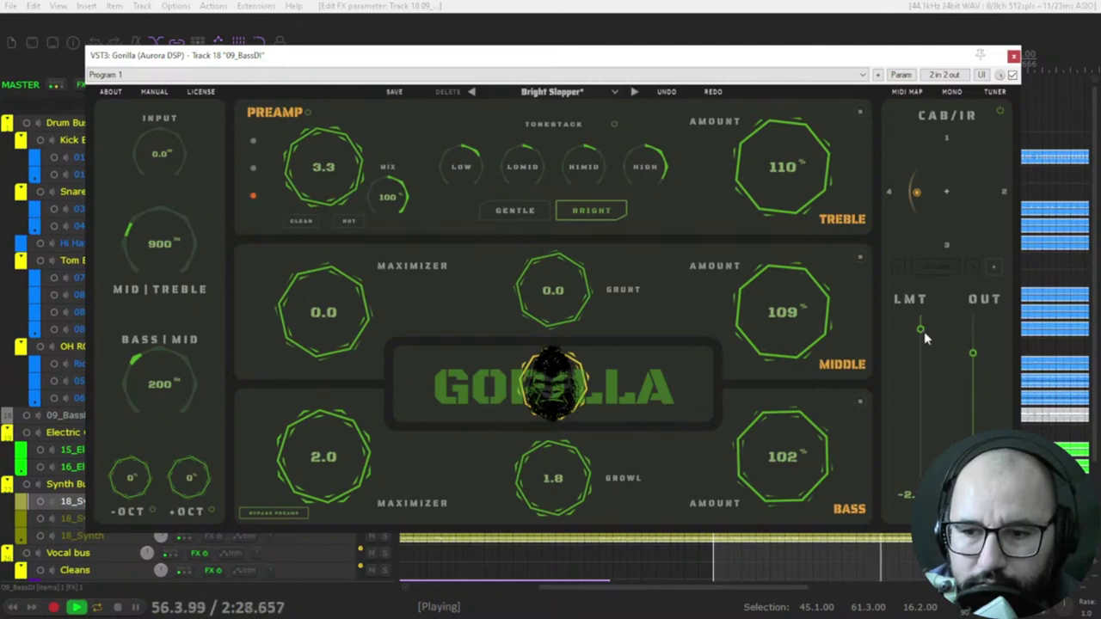
# Flip between Child of Corn and Bright Slapper, lowering OUT and the bass MAXIMIZER, and stop playback
pyautogui.click(634, 92)
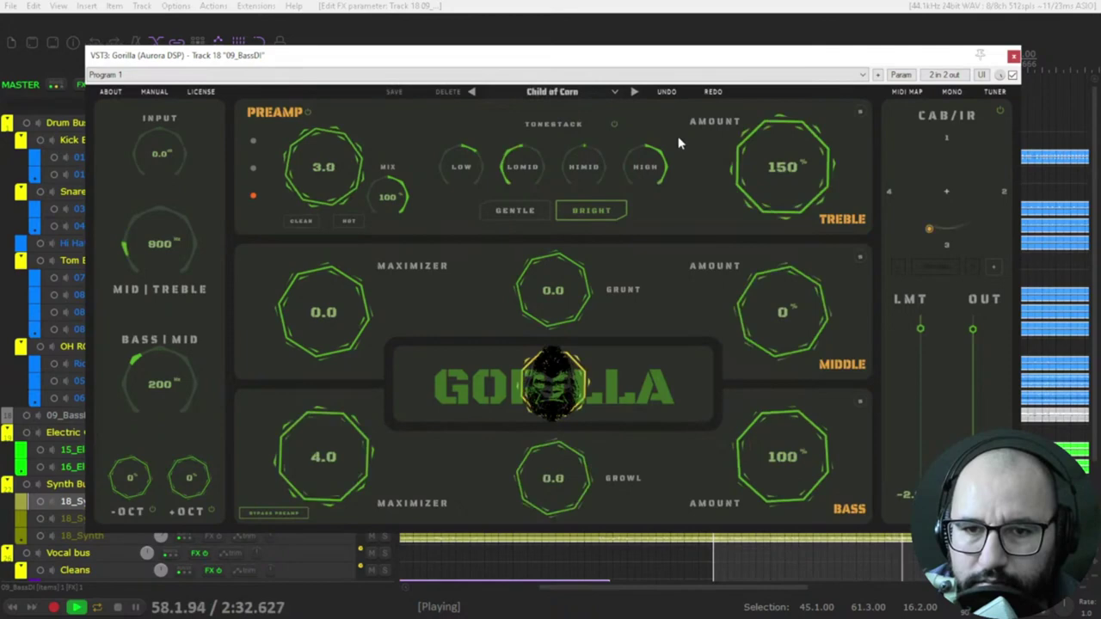
pyautogui.moveTo(972, 330); pyautogui.dragTo(975, 344)
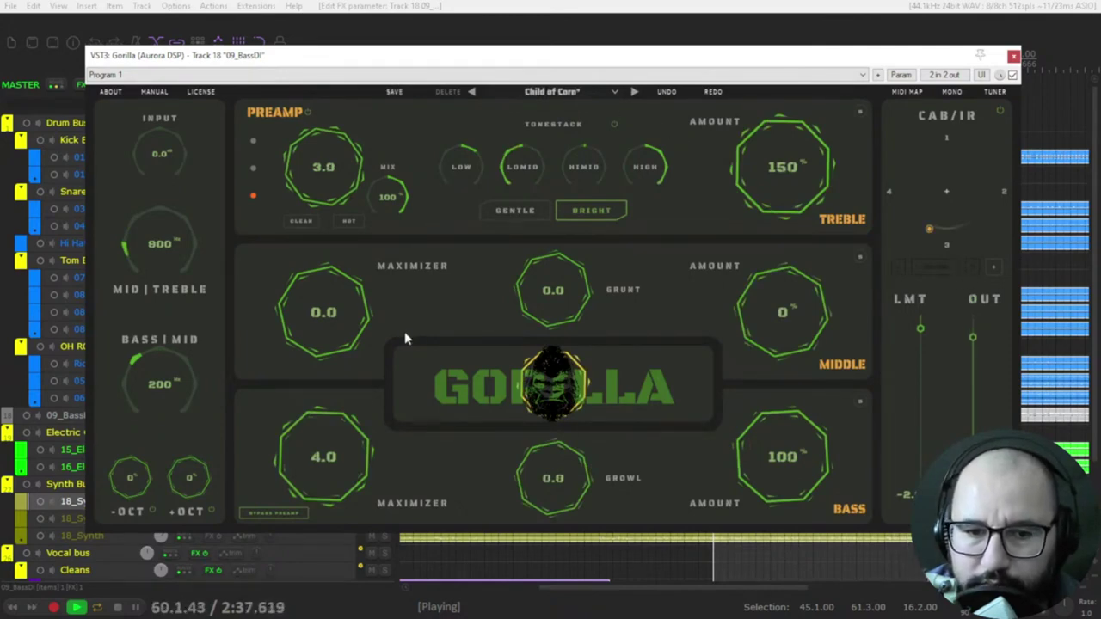
pyautogui.moveTo(324, 454)
pyautogui.mouseDown()
pyautogui.moveTo(332, 484)
pyautogui.moveTo(338, 454)
pyautogui.mouseUp()
pyautogui.press('space')
pyautogui.press('space')
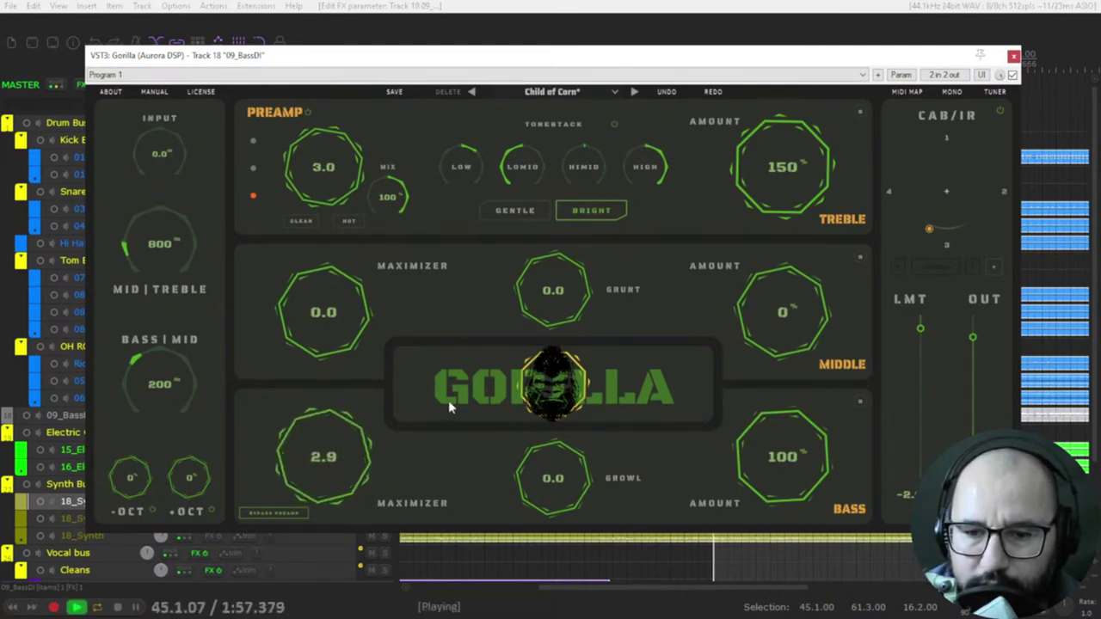
pyautogui.click(633, 92)
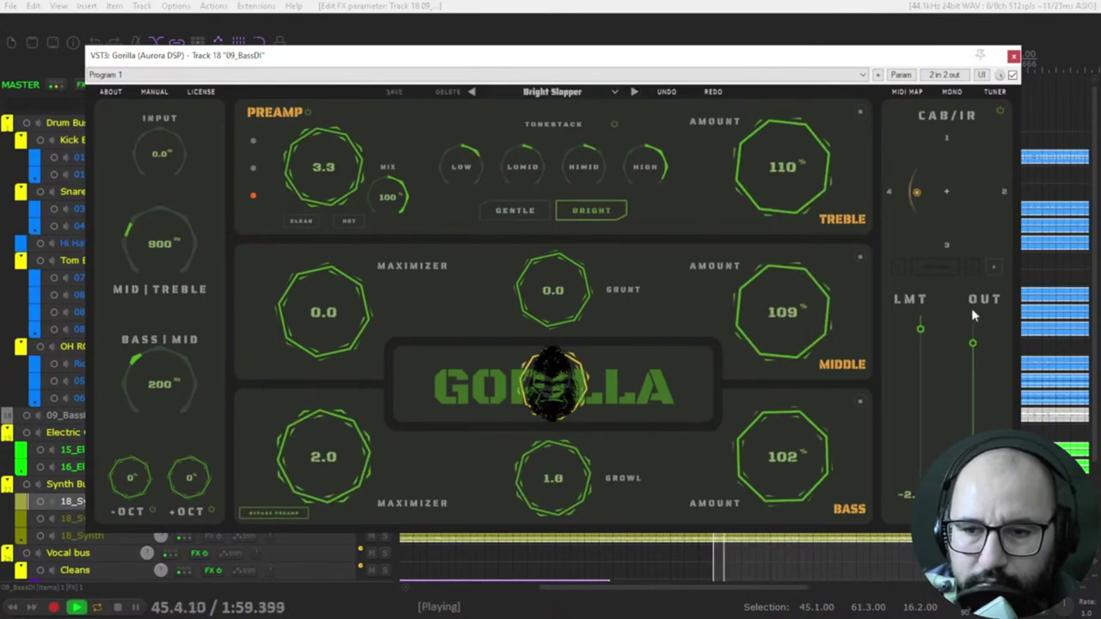
pyautogui.moveTo(973, 344)
pyautogui.mouseDown()
pyautogui.moveTo(976, 353)
pyautogui.moveTo(973, 344)
pyautogui.mouseUp()
pyautogui.click(633, 92)
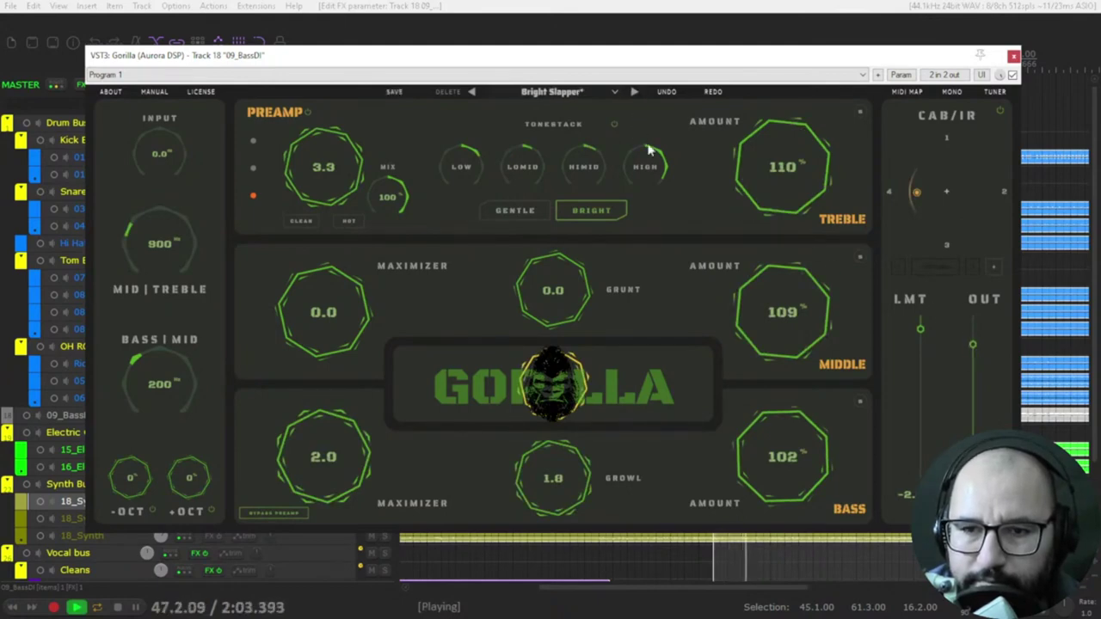
# Step through the presets to Chill Bro and Dystopia, lower the output and bypass the octave section
pyautogui.click(634, 92)
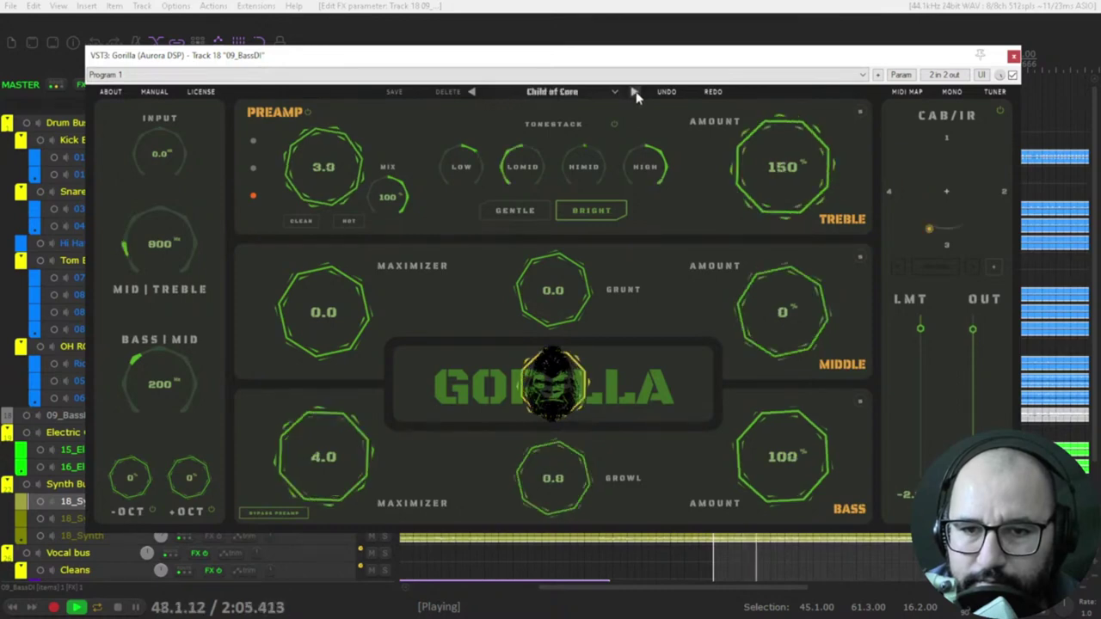
pyautogui.click(633, 92)
pyautogui.click(634, 92)
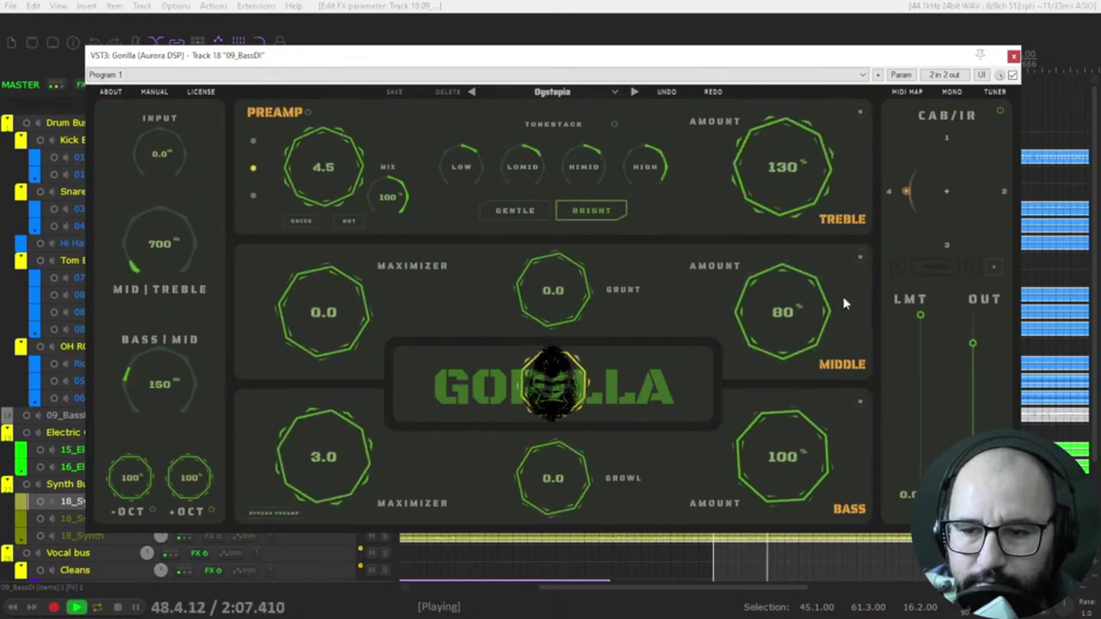
pyautogui.moveTo(967, 343); pyautogui.dragTo(972, 359)
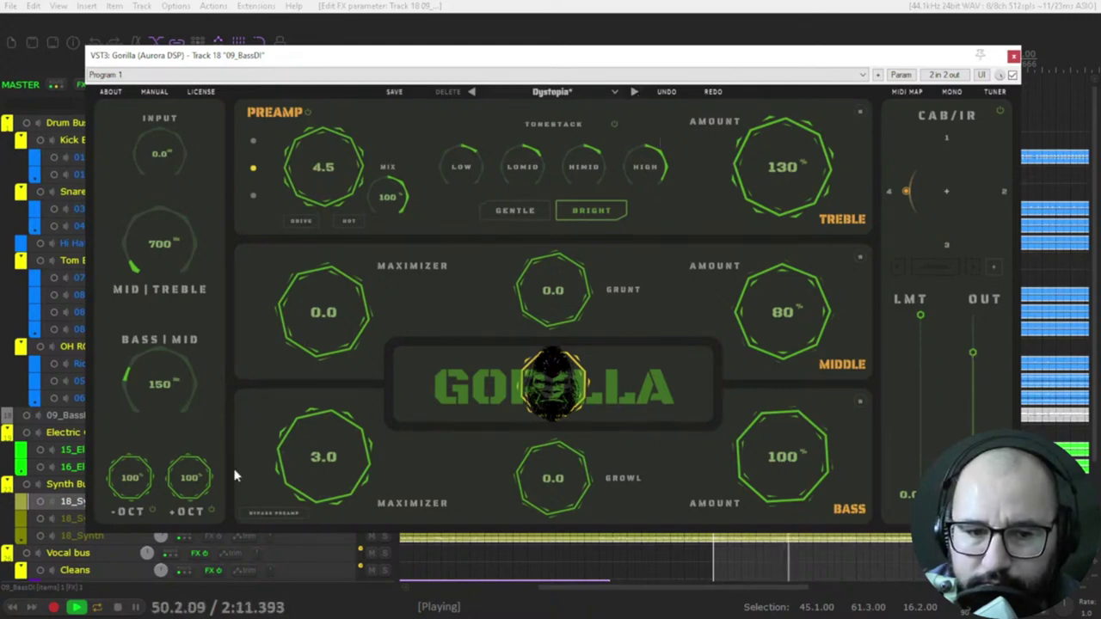
pyautogui.click(212, 510)
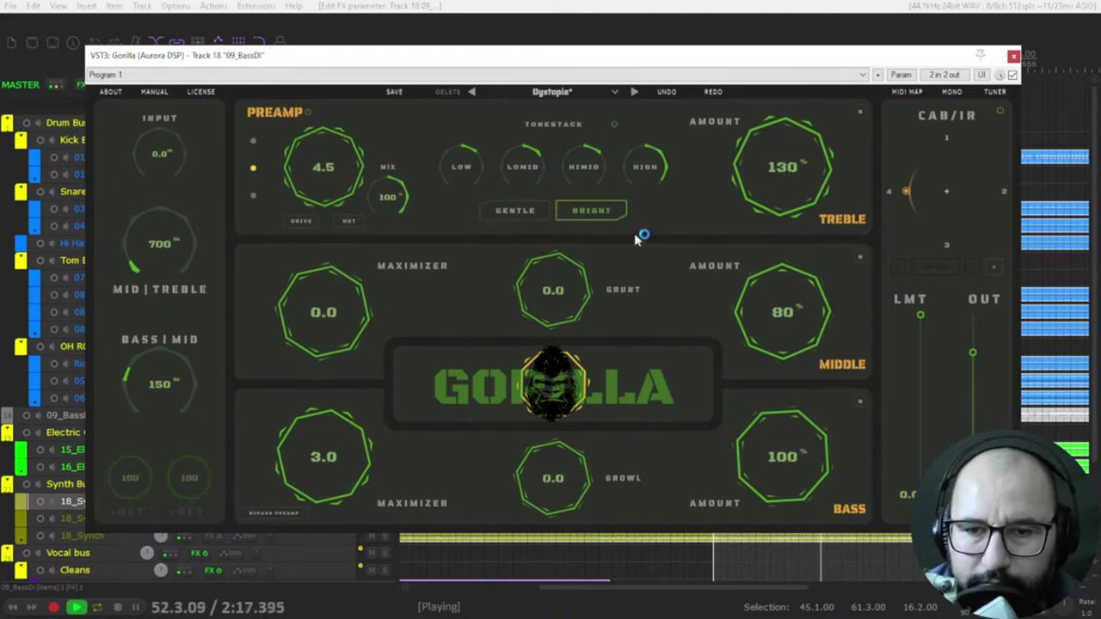
# Step through more presets, then load Endless Sustain from the preset list with output lowered to about -5
pyautogui.click(633, 91)
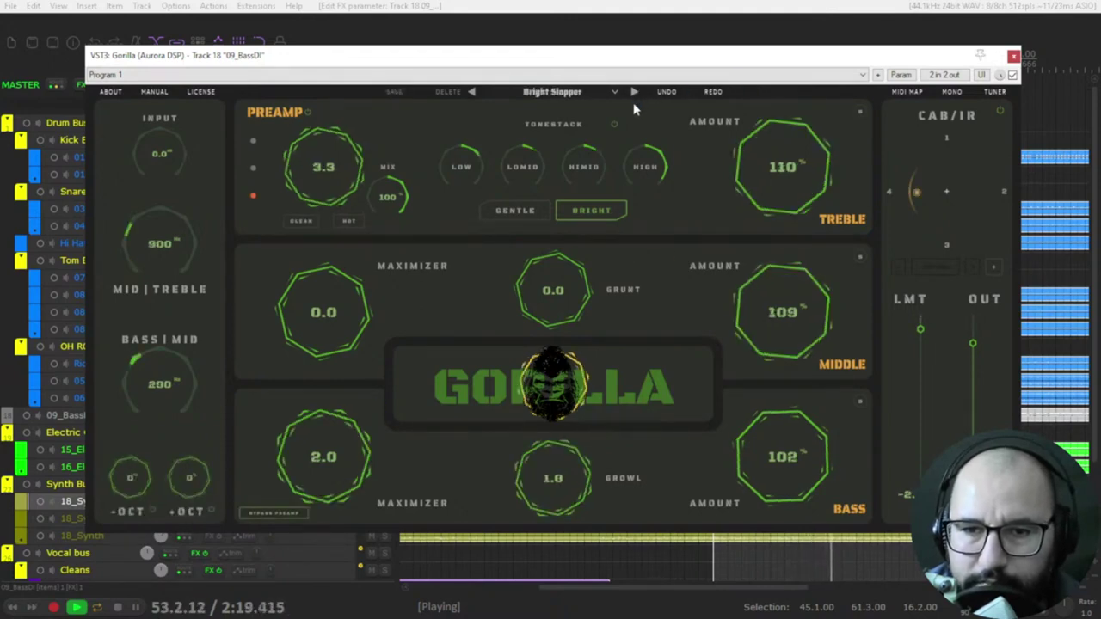
pyautogui.click(634, 91)
pyautogui.click(634, 91)
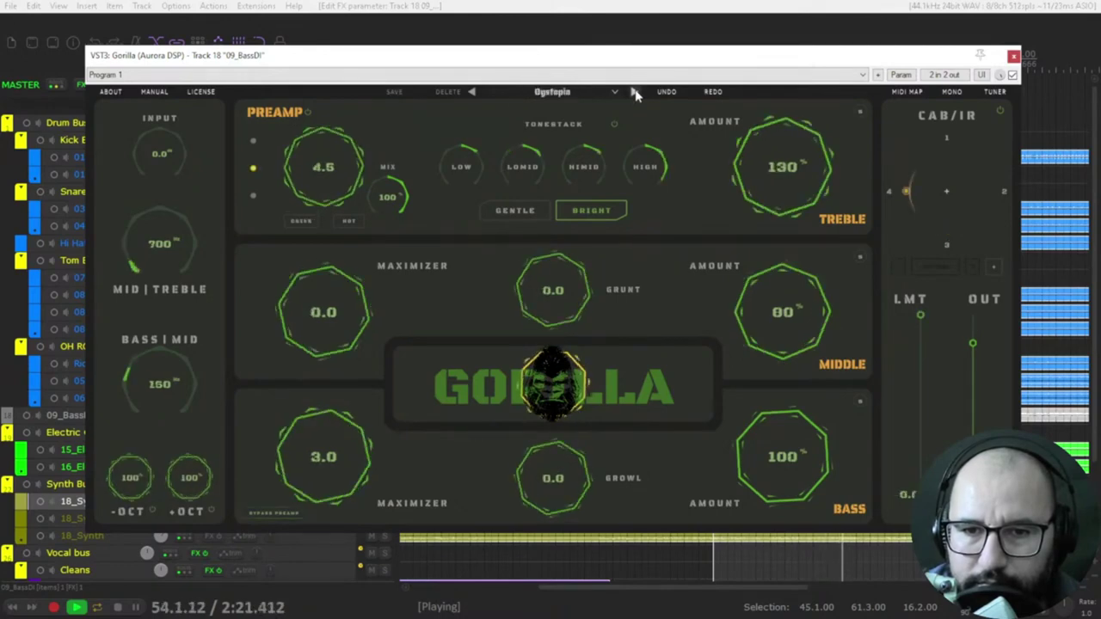
pyautogui.click(581, 94)
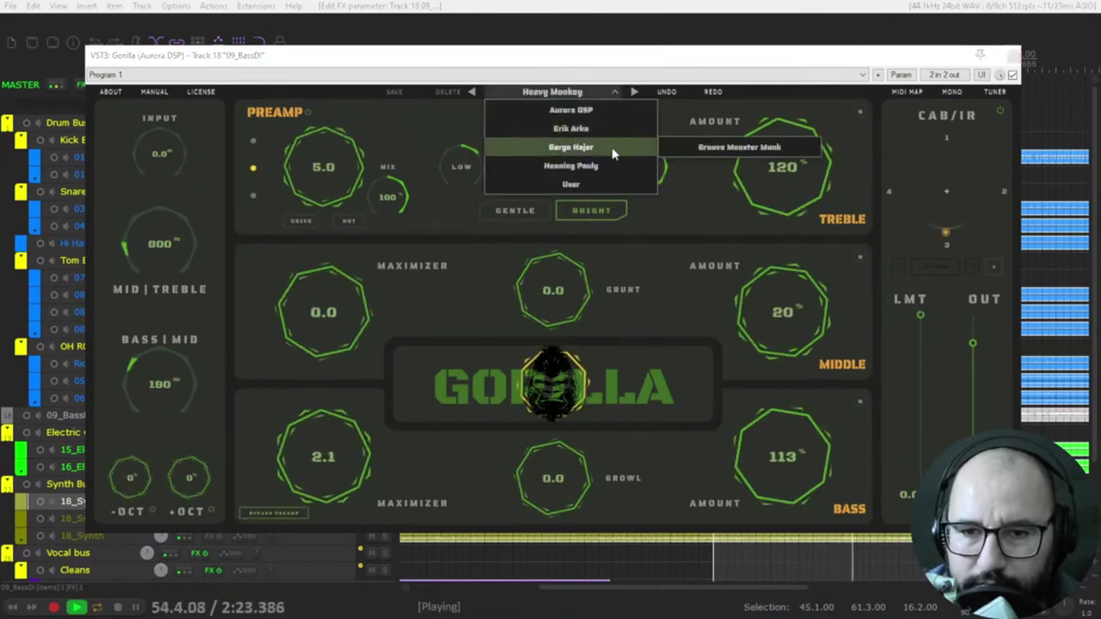
pyautogui.moveTo(570, 166)
pyautogui.click(718, 166)
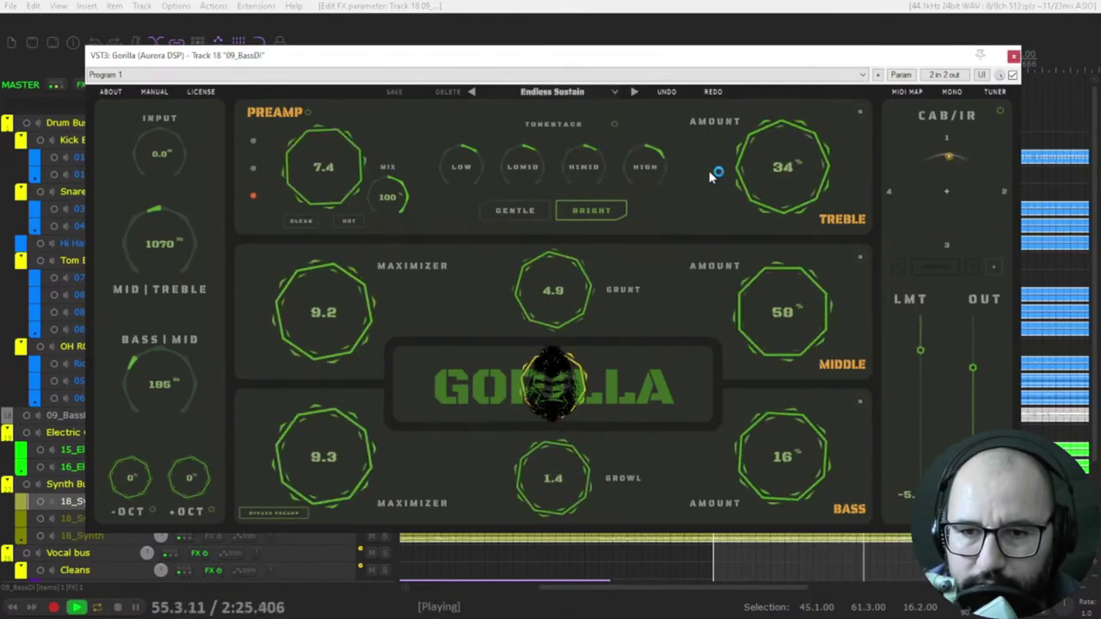
pyautogui.moveTo(971, 343)
pyautogui.mouseDown()
pyautogui.moveTo(972, 371)
pyautogui.moveTo(971, 356)
pyautogui.mouseUp()
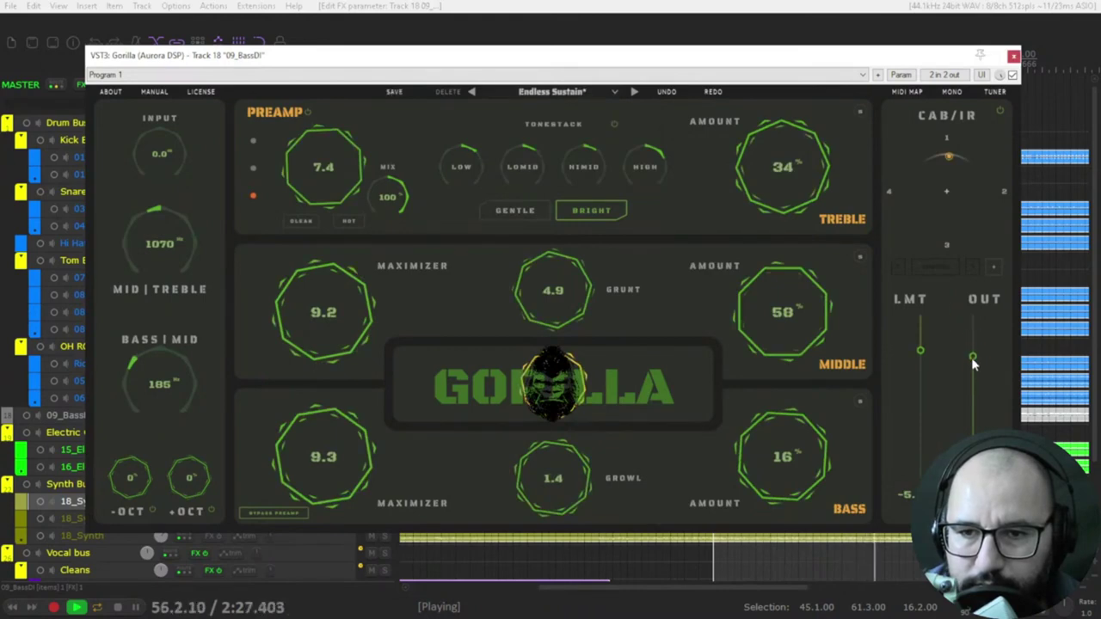
# Step on from Bright Slapper to the Heavy Monkey preset and turn its output down
pyautogui.click(635, 92)
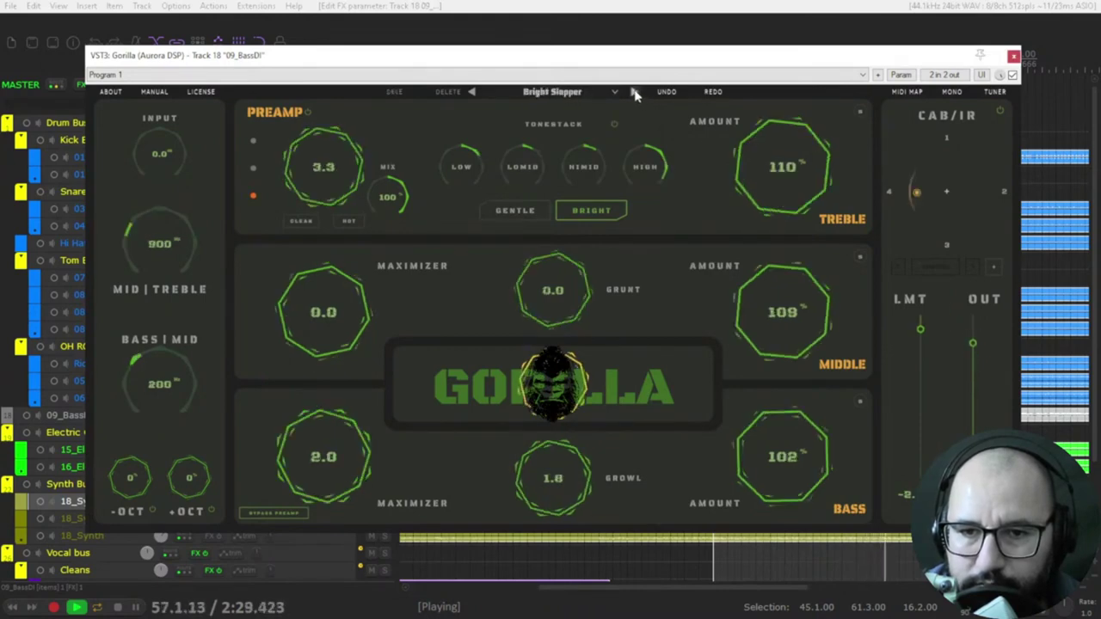
pyautogui.click(634, 92)
pyautogui.click(633, 92)
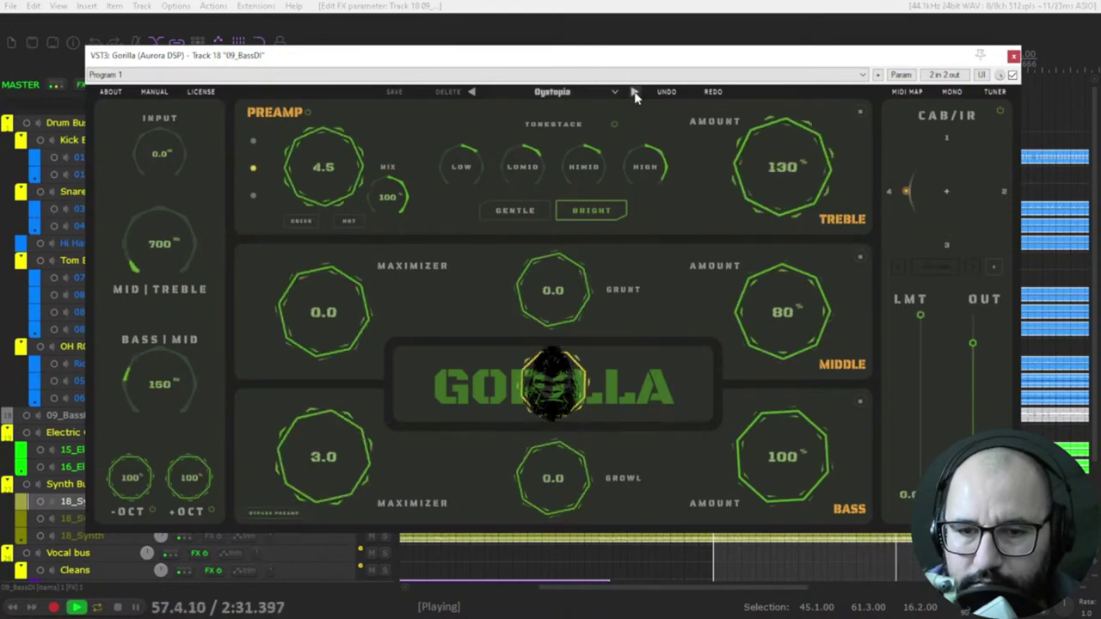
pyautogui.click(634, 92)
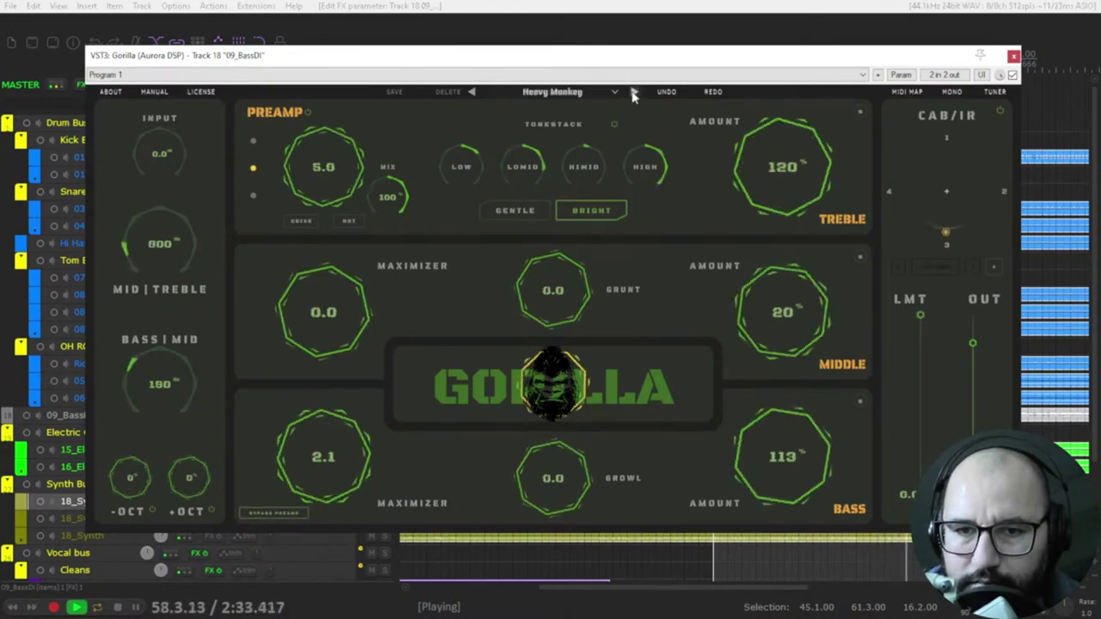
pyautogui.moveTo(972, 343)
pyautogui.mouseDown()
pyautogui.moveTo(974, 362)
pyautogui.moveTo(972, 347)
pyautogui.mouseUp()
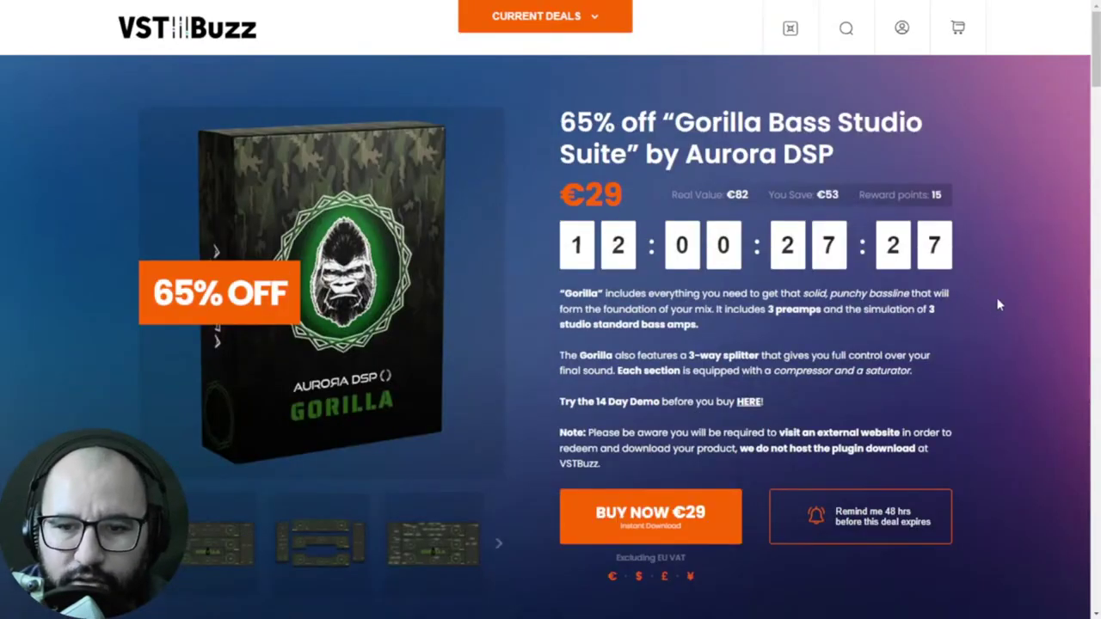
# Scroll down through the Gorilla Bass Studio Suite description on VSTBuzz, then back to the top
pyautogui.scroll(-2, 999, 305)
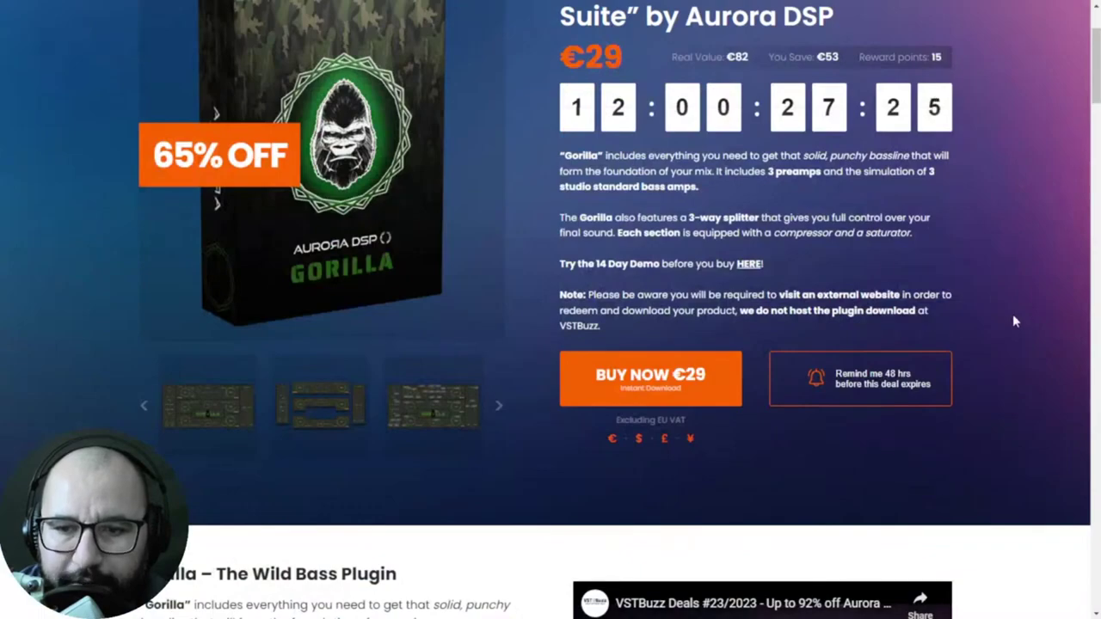
pyautogui.scroll(-2, 1012, 314)
pyautogui.scroll(-2, 1012, 320)
pyautogui.scroll(4, 1012, 320)
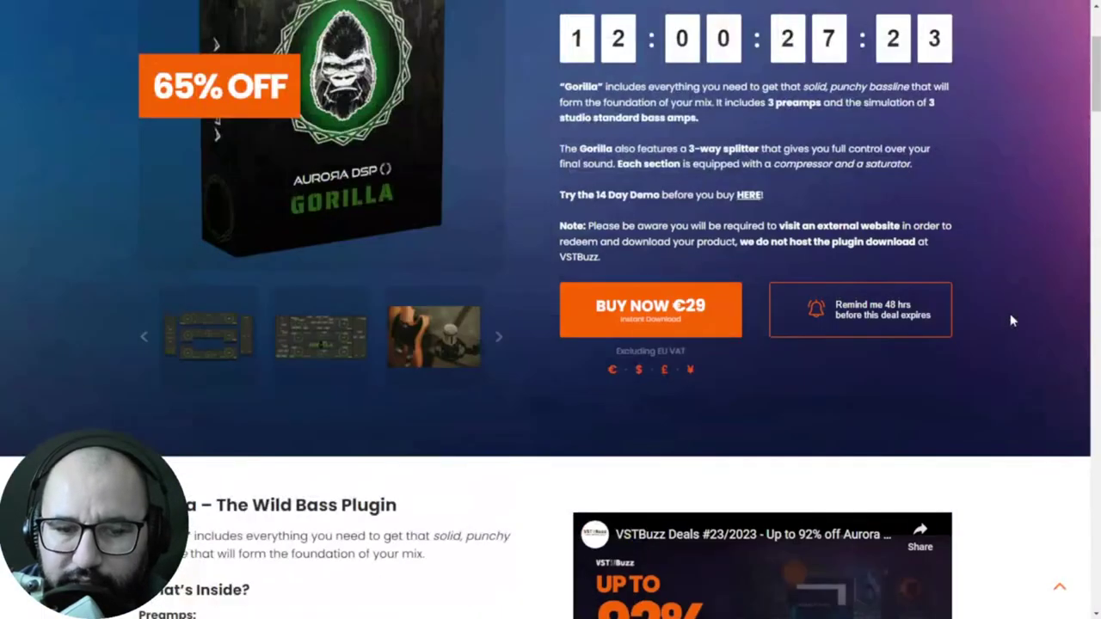
pyautogui.scroll(2, 1011, 320)
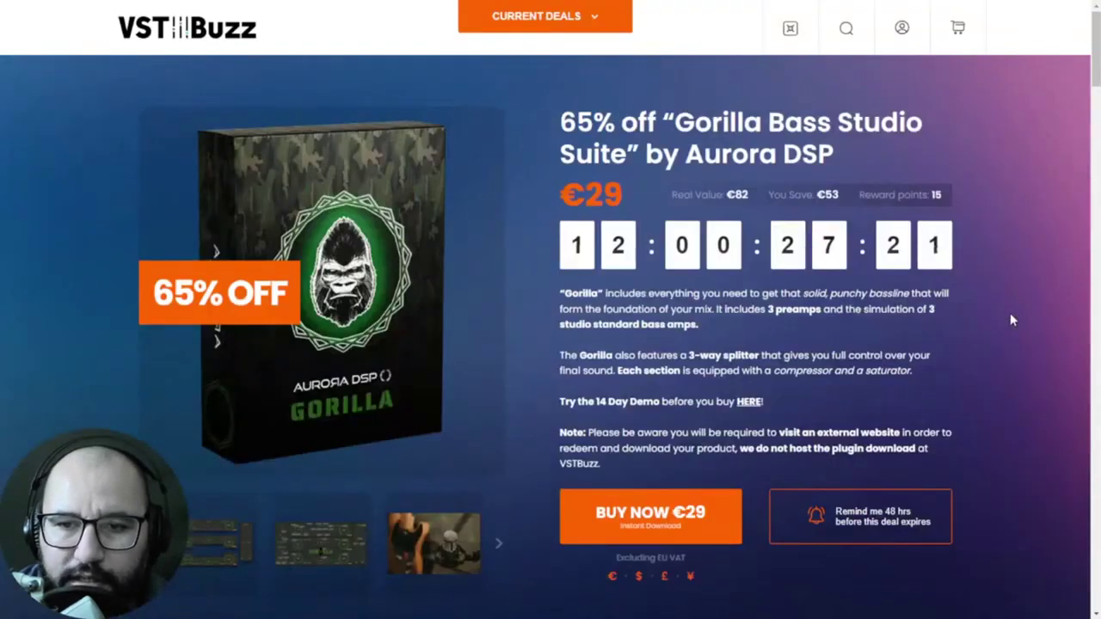